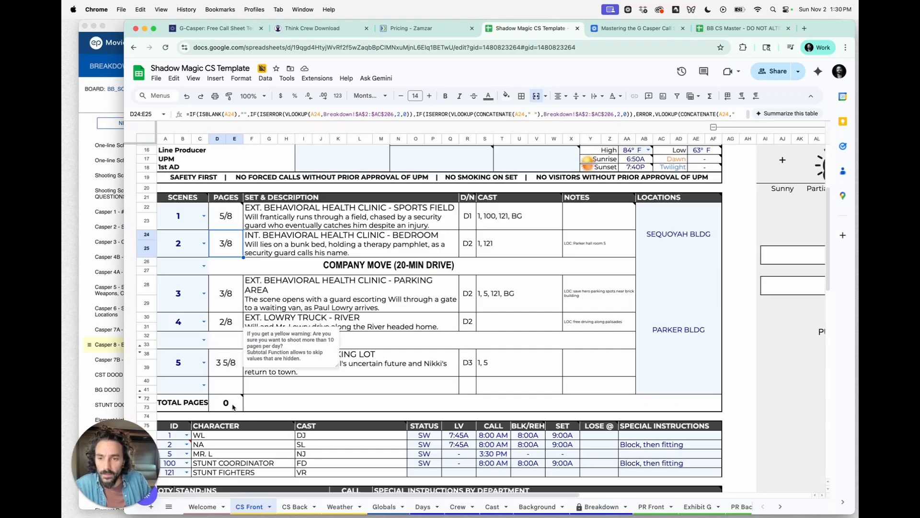
- On the Breakdown sheet, change the Pgs column's number format, accepting the protected-range warning
left_click(234, 406)
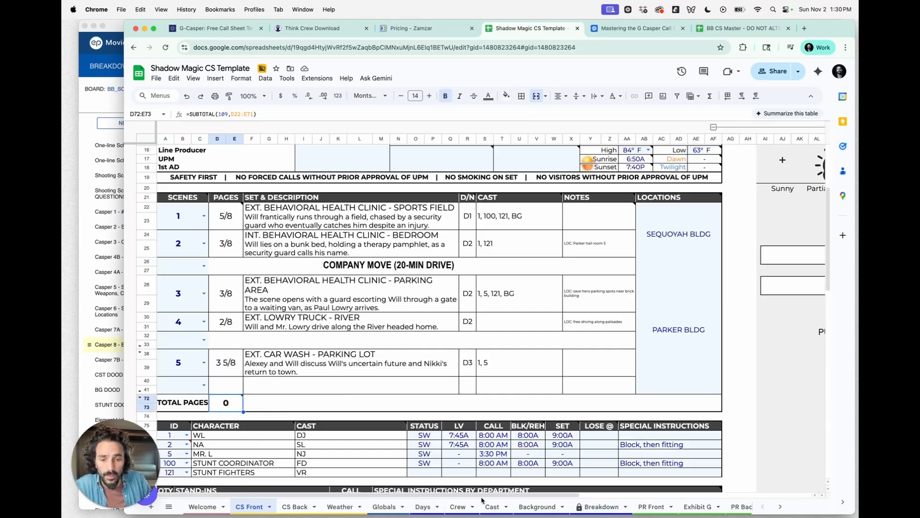
left_click(600, 506)
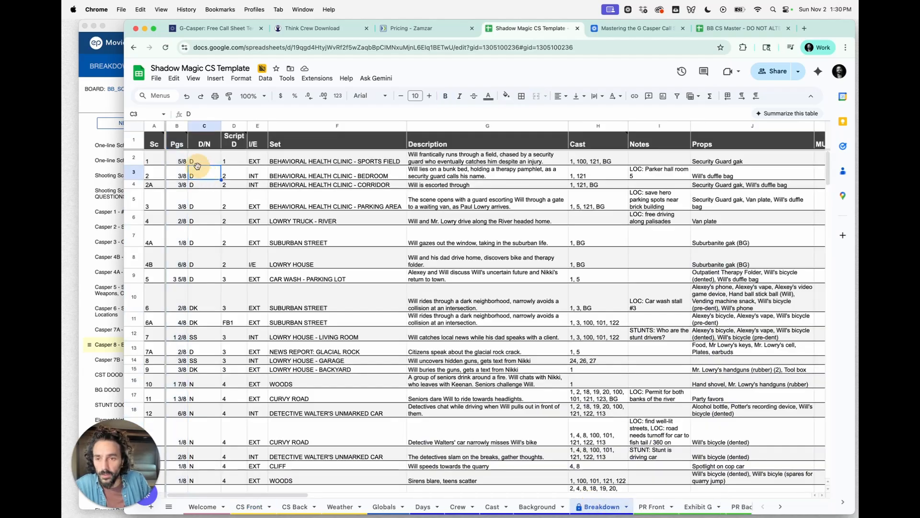
left_click(241, 78)
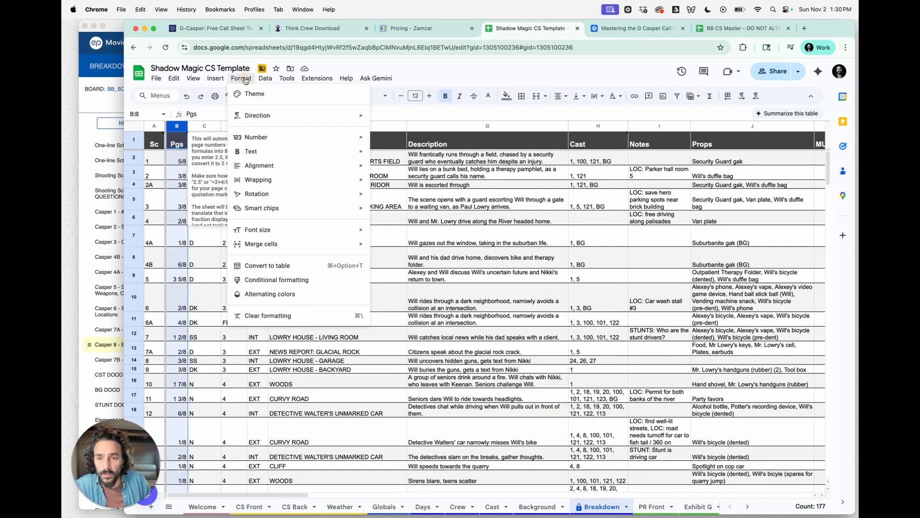
mouse_move(297, 137)
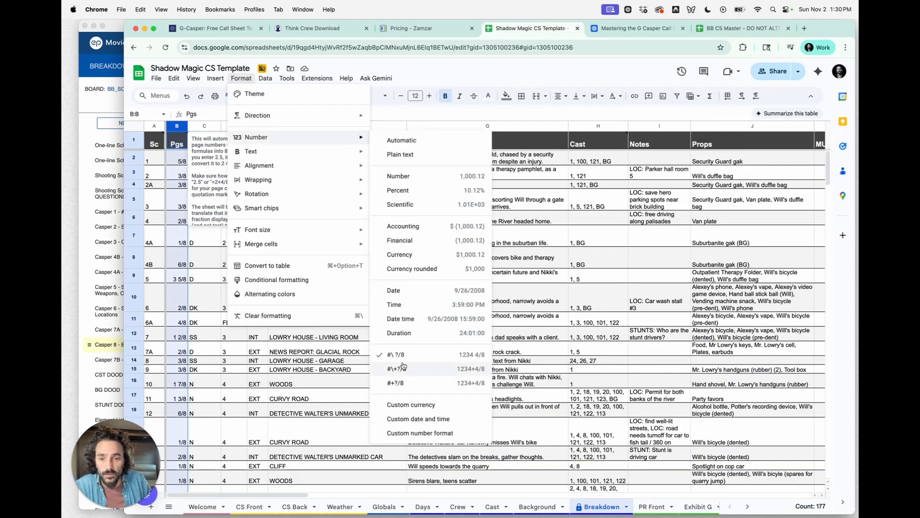
left_click(407, 359)
left_click(424, 303)
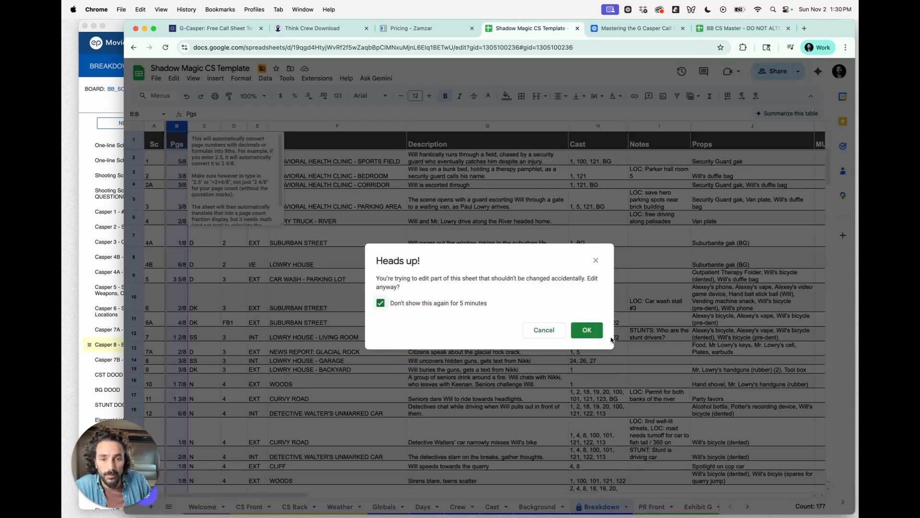
left_click(594, 330)
left_click(254, 292)
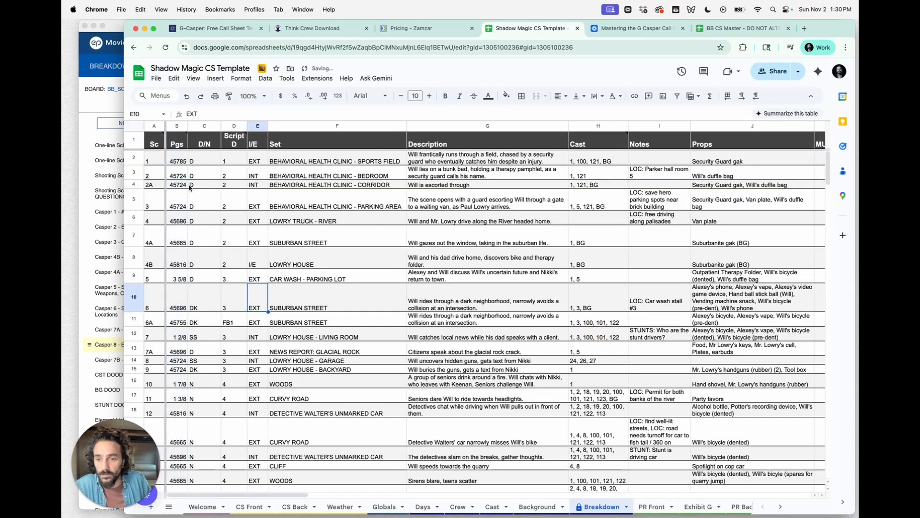
- Insert a column right of Pgs and paste the copied page counts into it
mouse_move(174, 168)
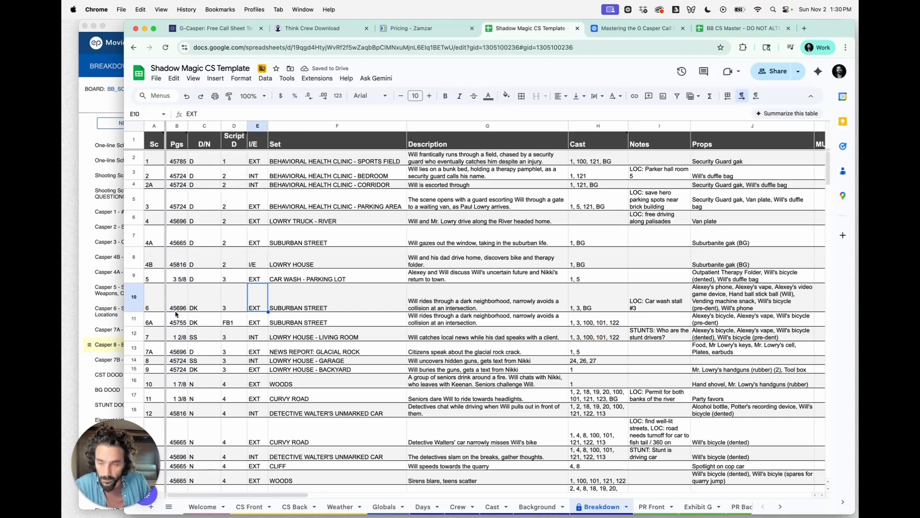
left_click(179, 126)
right_click(178, 126)
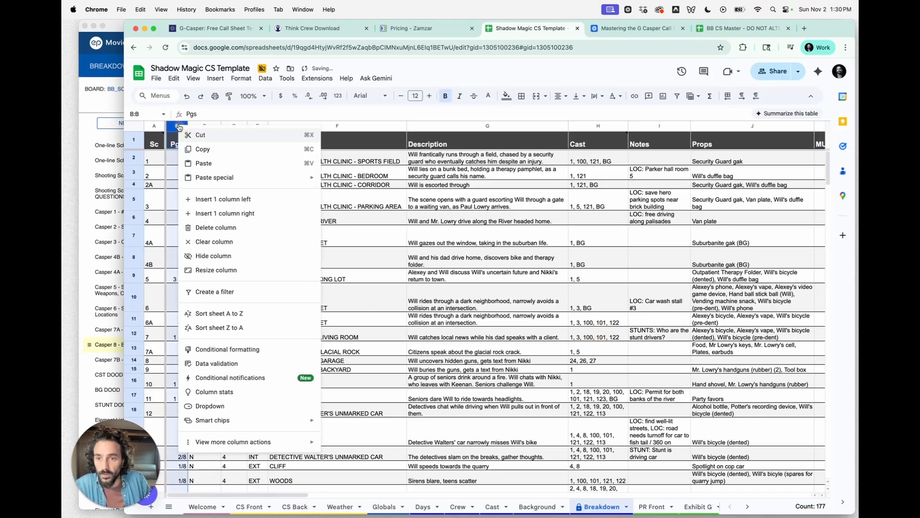
left_click(216, 214)
key("ctrl+v")
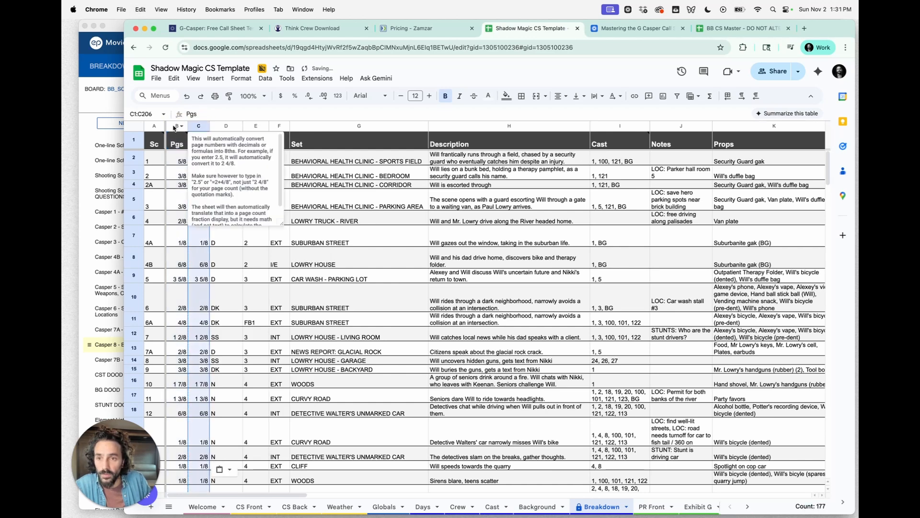
- Apply the #\ ?/8 eighths number format to the original Pgs column
left_click(176, 125)
left_click(245, 80)
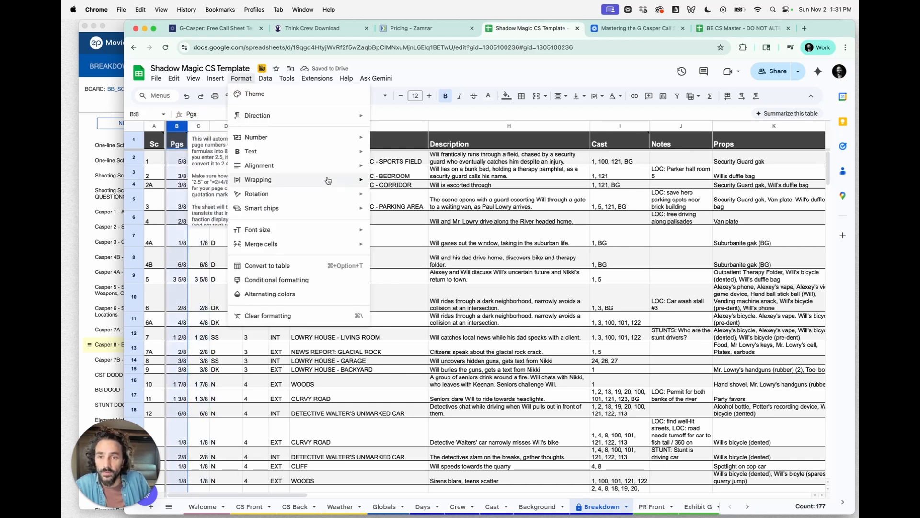
mouse_move(354, 139)
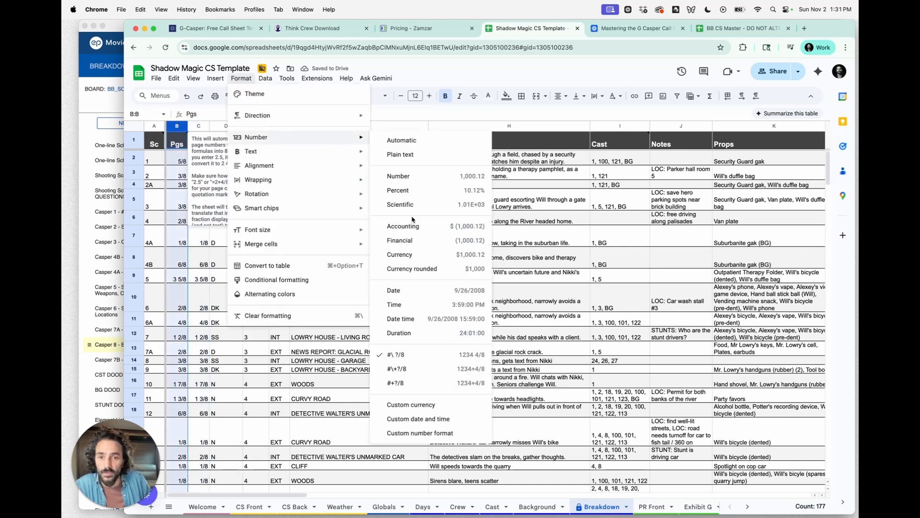
left_click(421, 354)
left_click(271, 253)
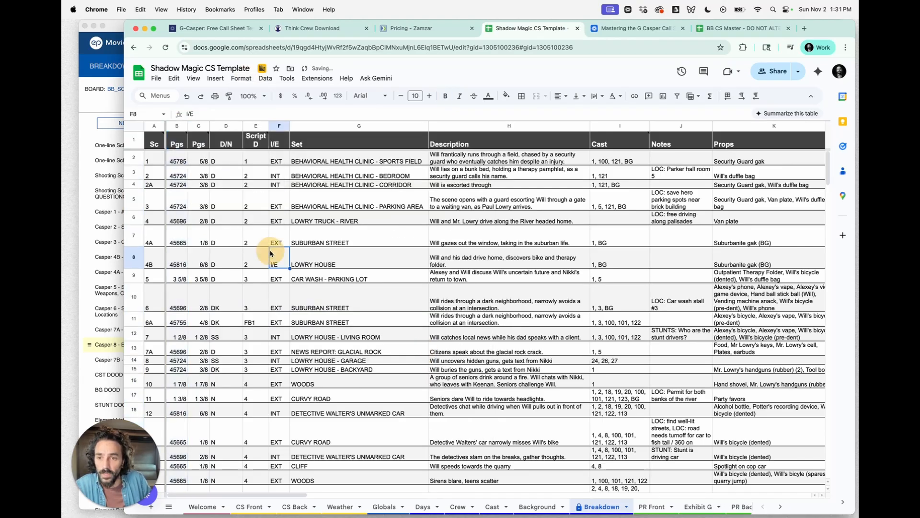
- Try entering the formula =5/8 in scene 1's Pgs cell, then undo the entry
left_click(199, 160)
left_click(178, 163)
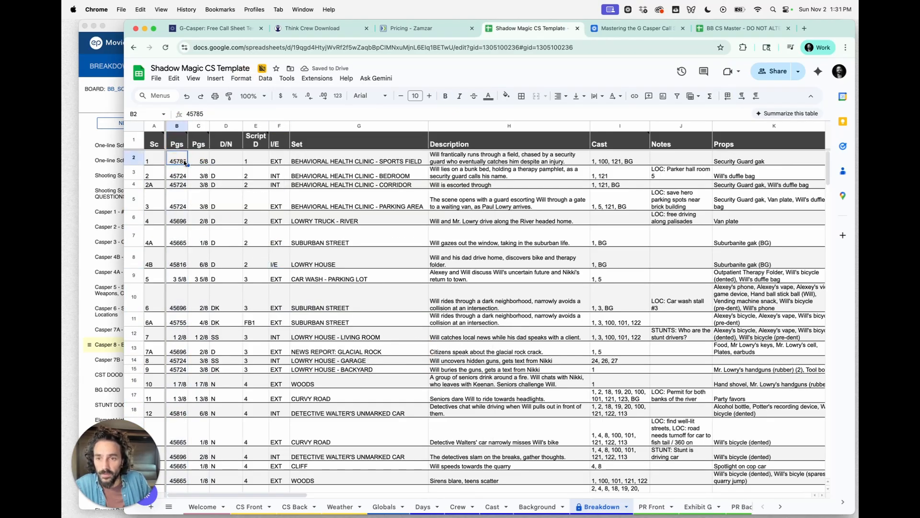
mouse_move(172, 142)
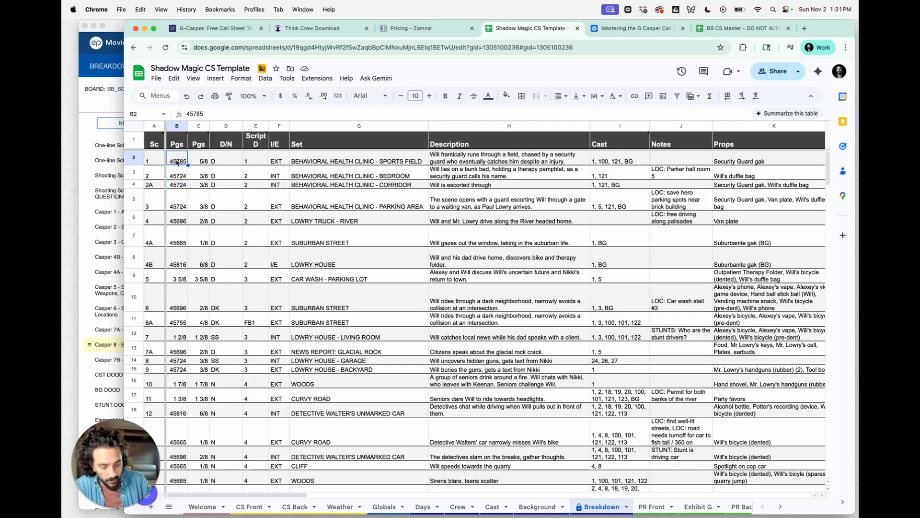
type("=")
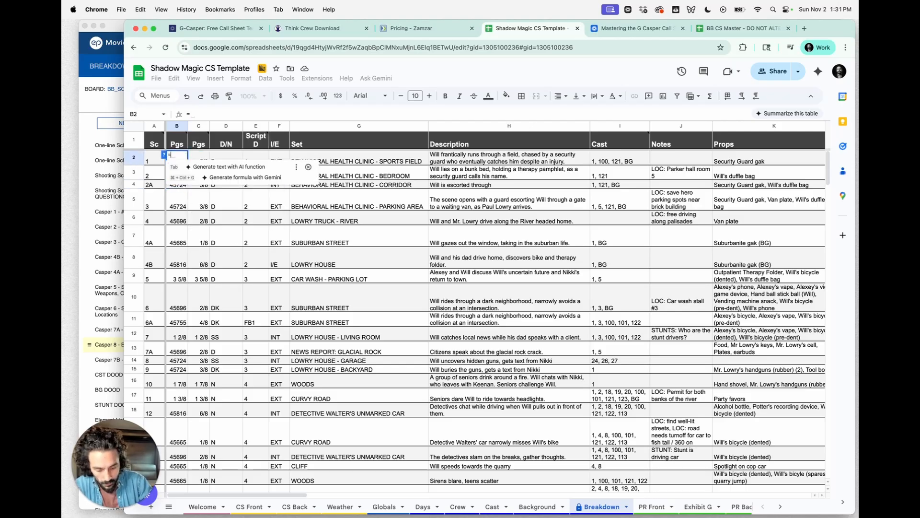
type("5/8")
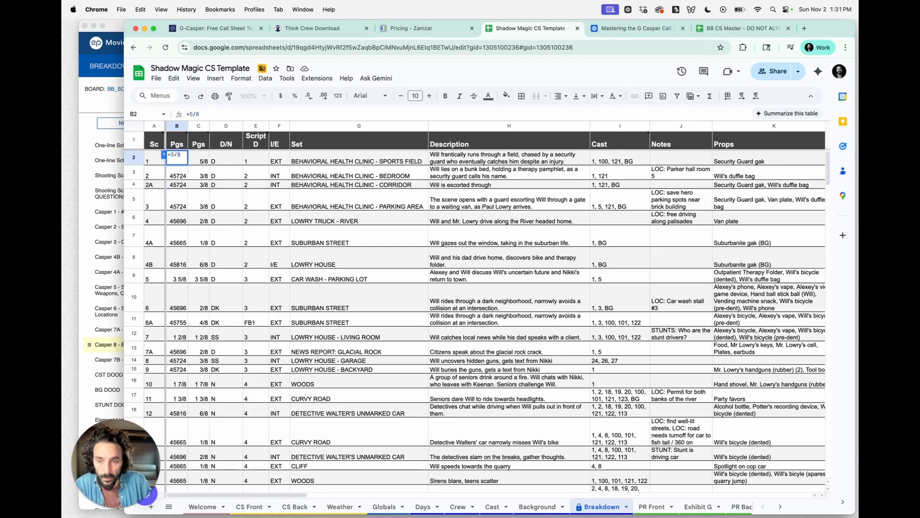
key("Return")
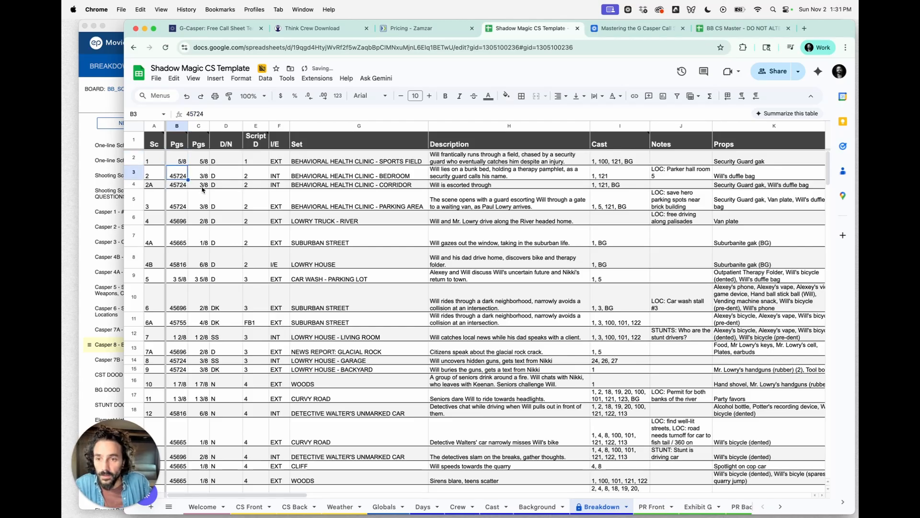
key("super+z")
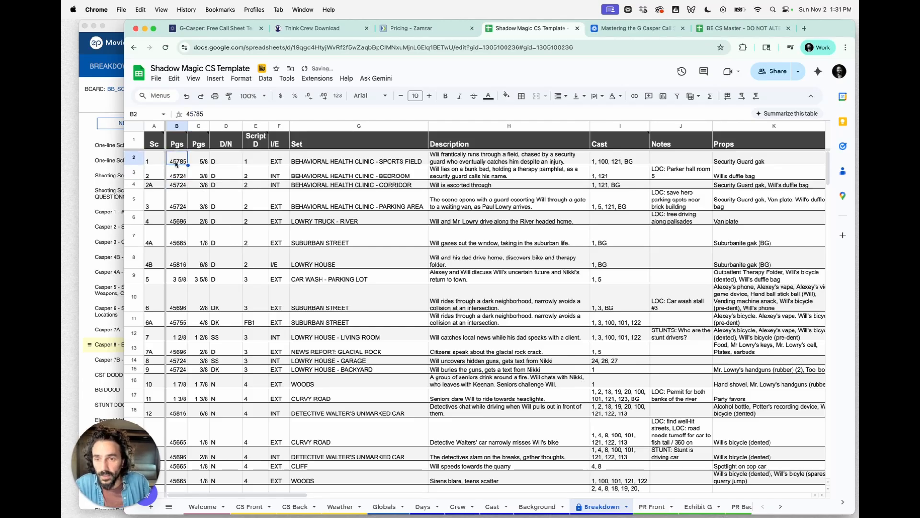
- Find and replace every 45785 with =5/8 within this sheet only
left_click(174, 78)
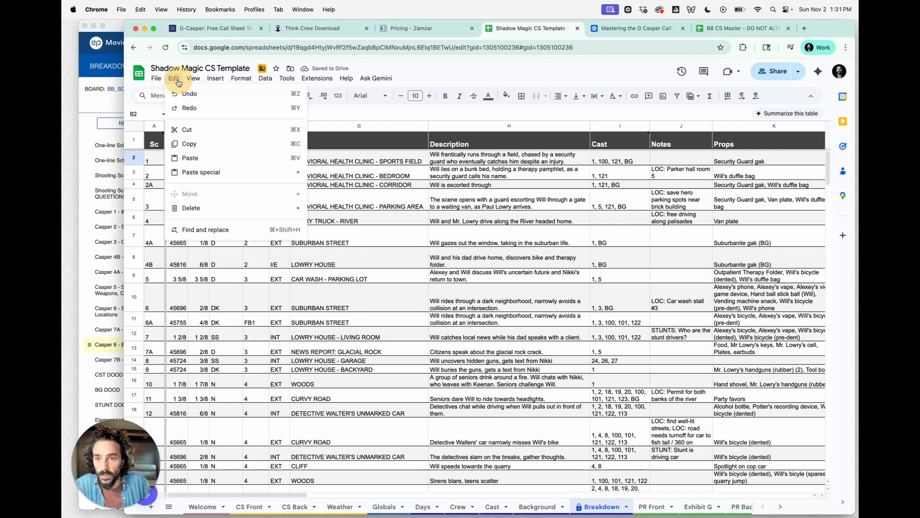
left_click(190, 230)
left_click(443, 211)
type("45785")
left_click(450, 233)
type("=")
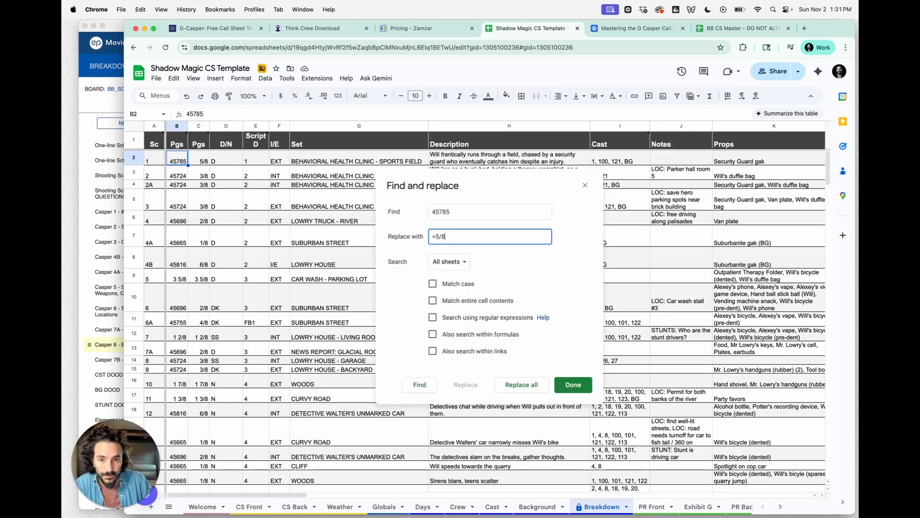
left_click(466, 262)
left_click(463, 276)
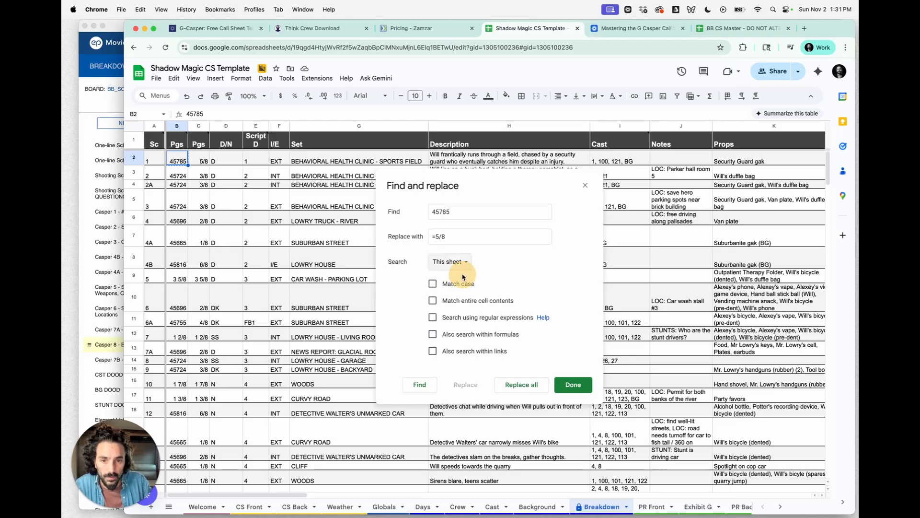
left_click(532, 386)
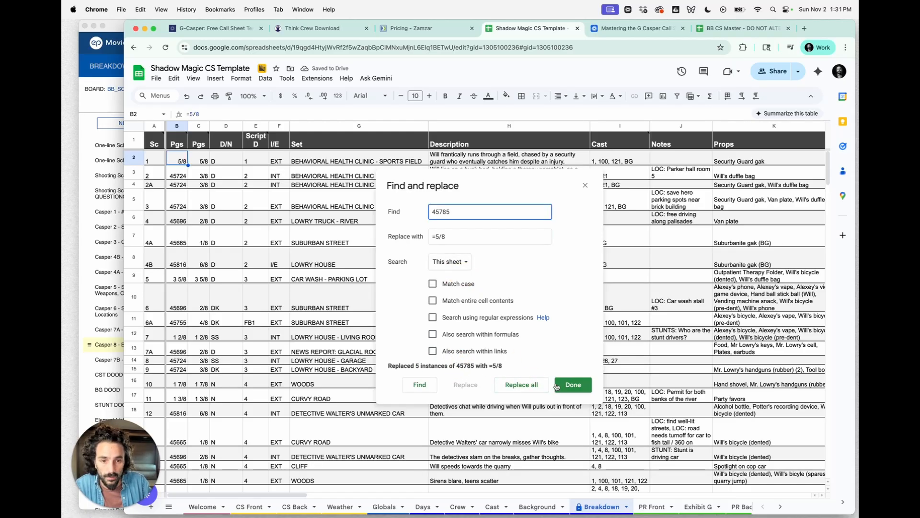
left_click(573, 384)
- Open Find and replace again with 45724 as the search text and =3/8 as the replacement
left_click(176, 175)
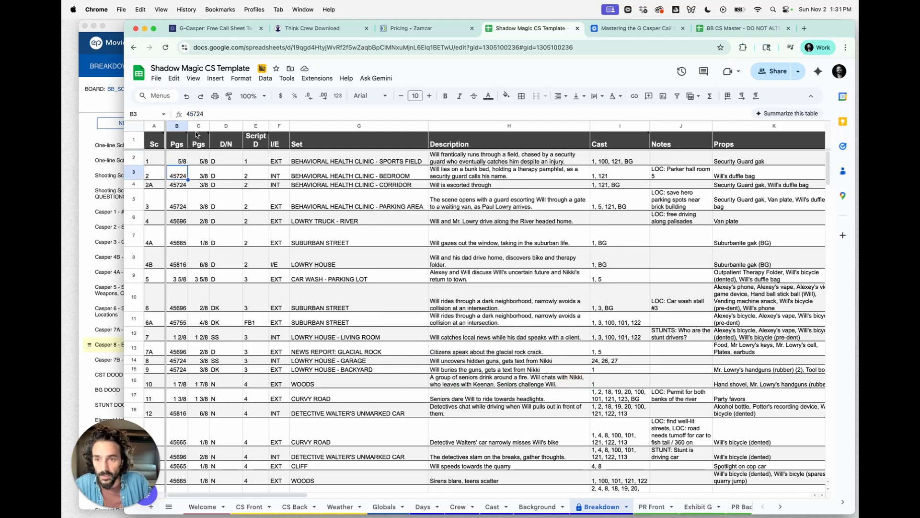
left_click(182, 79)
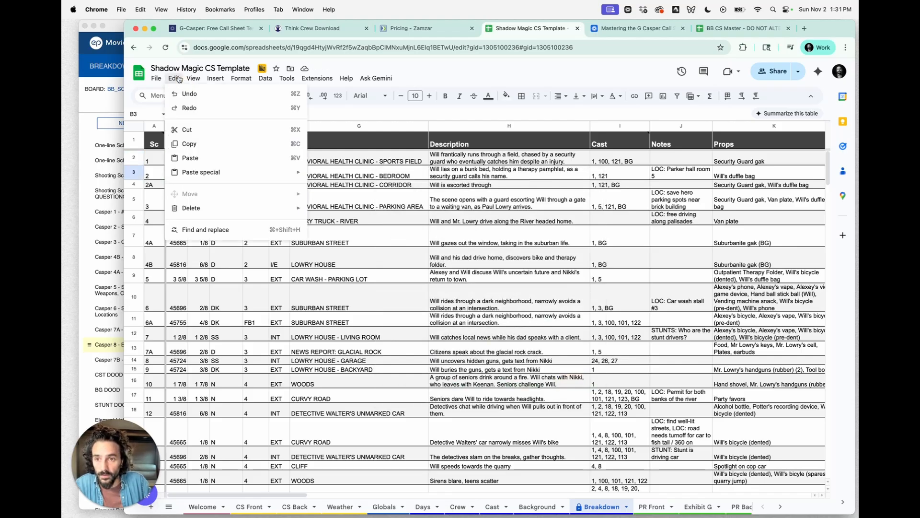
left_click(179, 77)
left_click(228, 111)
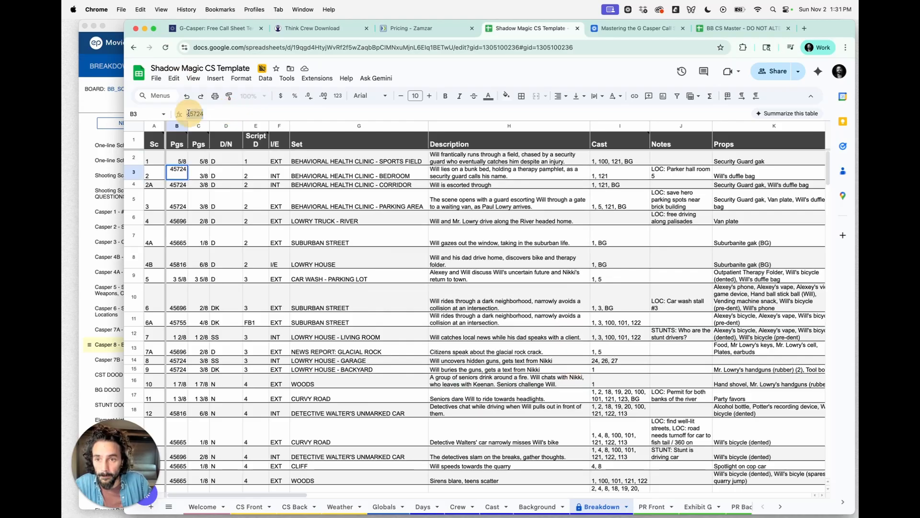
left_click(175, 78)
left_click(198, 227)
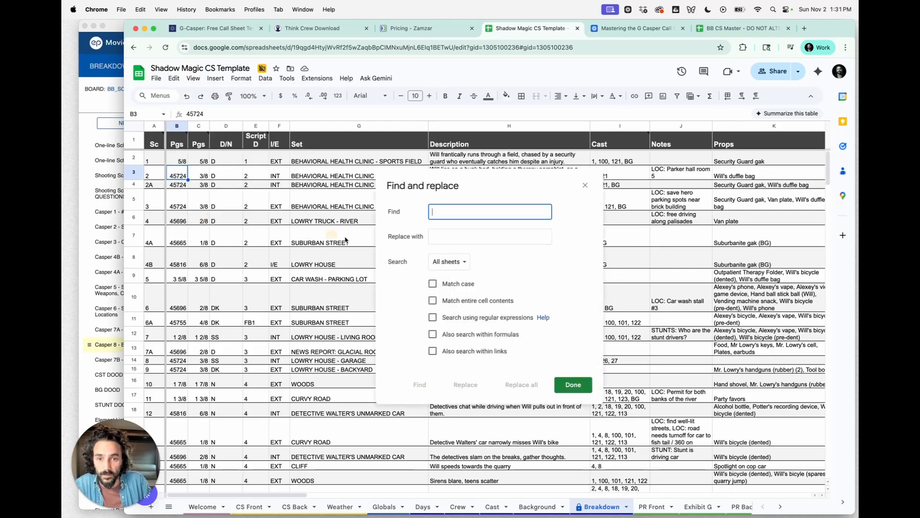
type("45724")
left_click(448, 235)
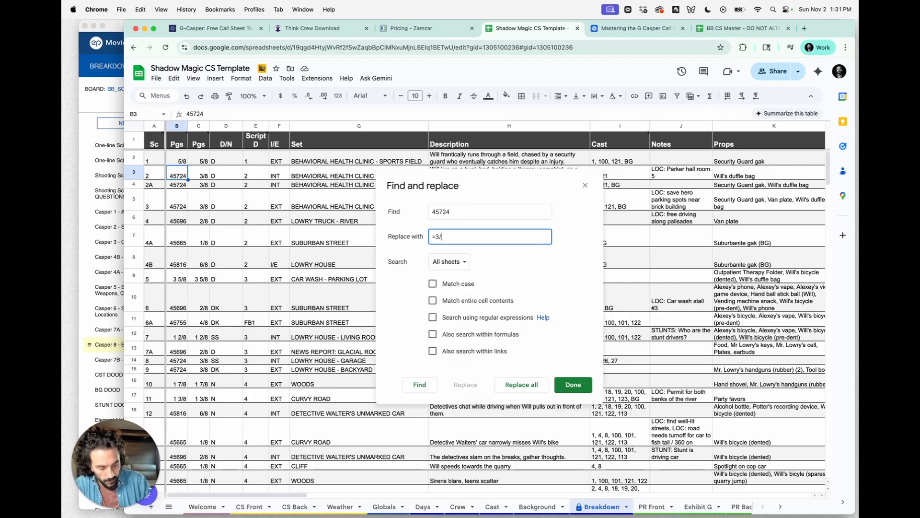
left_click(449, 262)
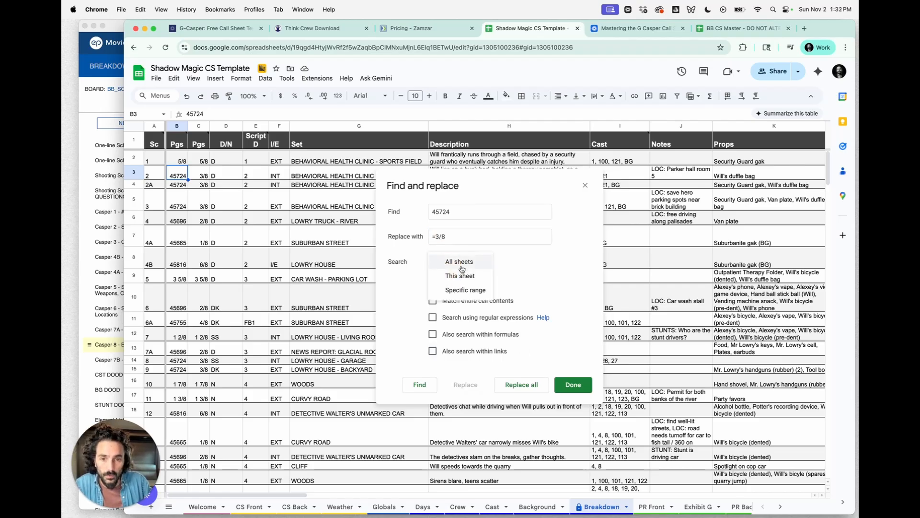
double_click(446, 212)
type("3 3/8")
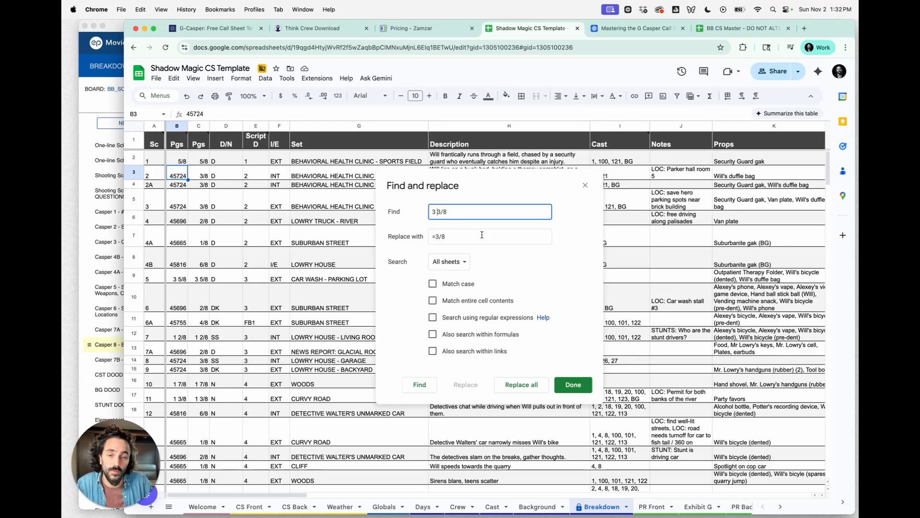
key("BackSpace")
key("BackSpace")
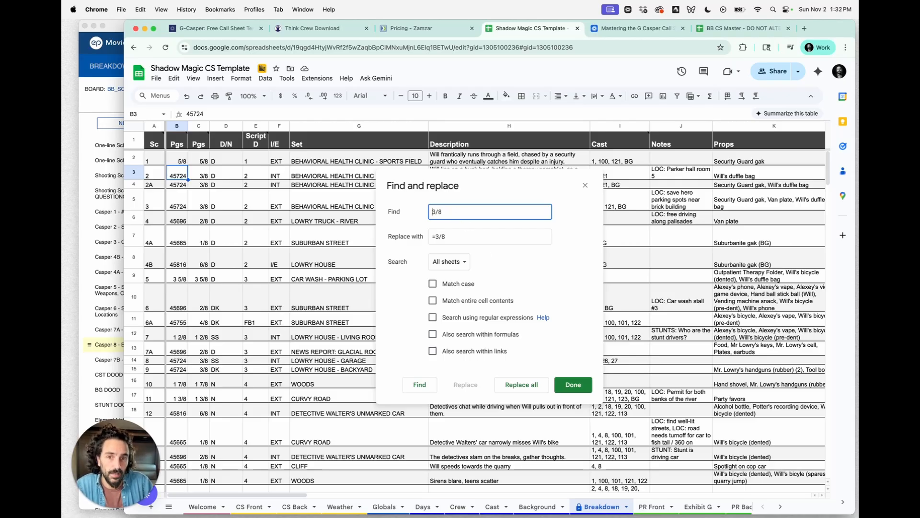
key("super+z")
key("super+z")
key("super+z")
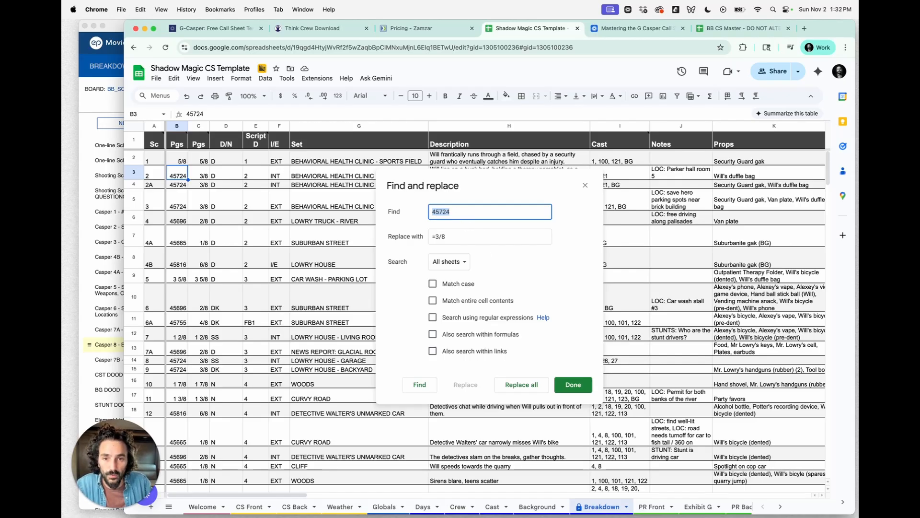
- Replace all 45724 values with =3/8 across all sheets, confirming the all-sheets prompt
left_click(462, 208)
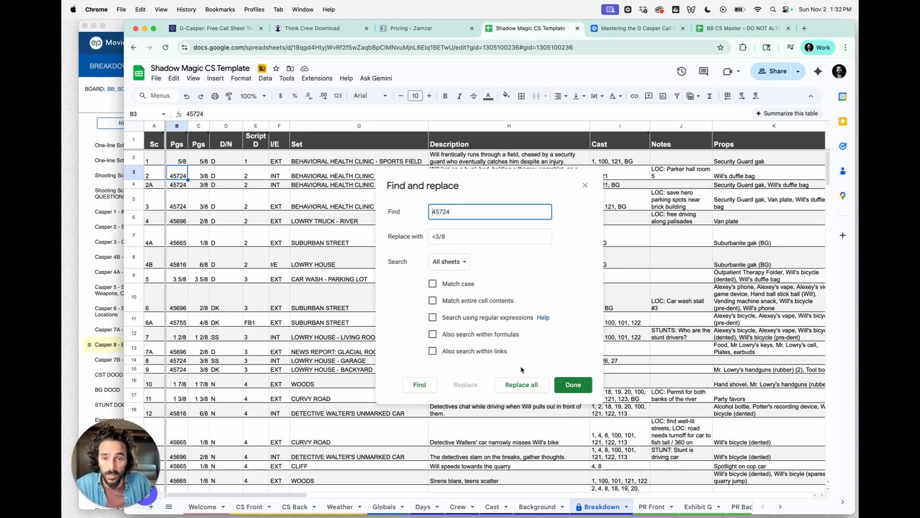
left_click(529, 390)
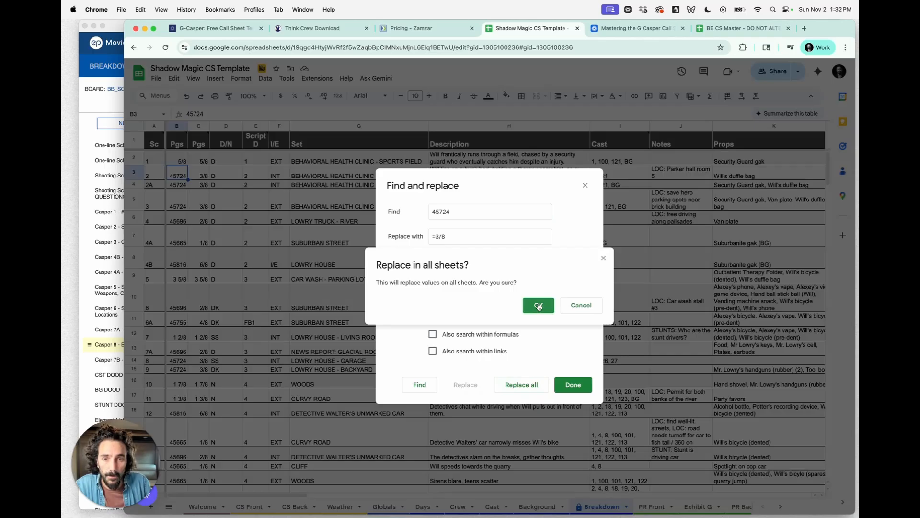
left_click(537, 305)
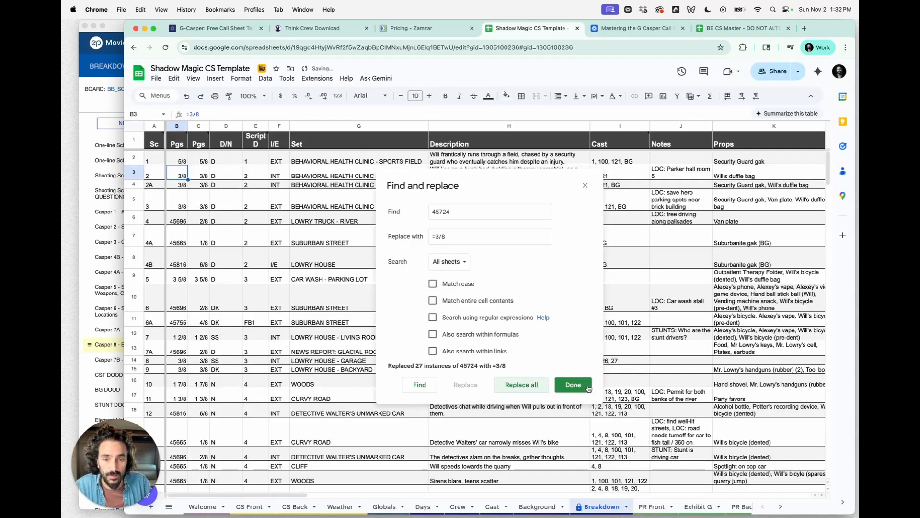
left_click(573, 385)
- Replace all 45696 values with =2/8 across all sheets, confirming the all-sheets prompt
left_click(179, 186)
left_click(180, 220)
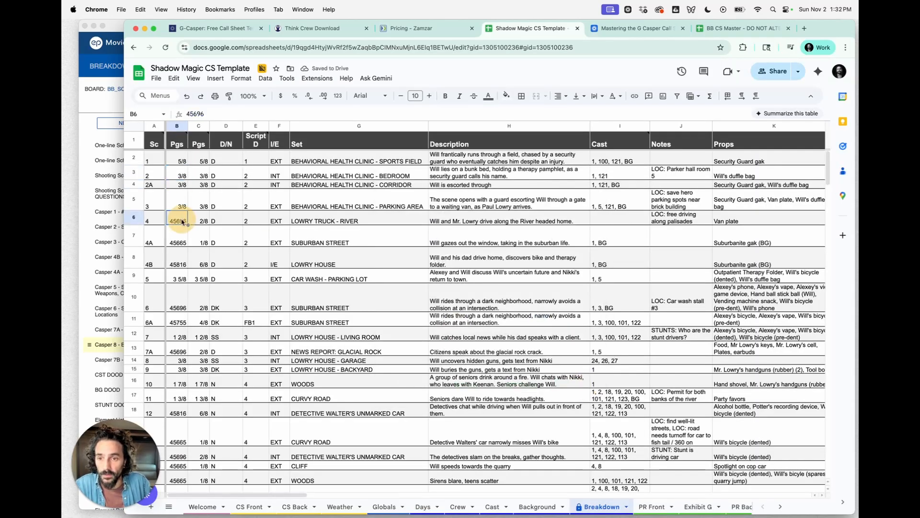
left_click(174, 79)
left_click(217, 232)
type("45696")
left_click(452, 236)
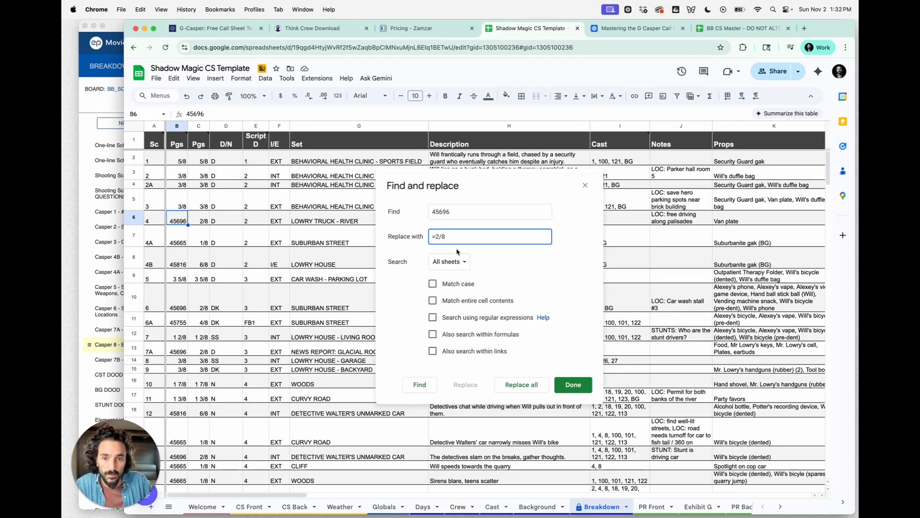
left_click(532, 386)
left_click(537, 304)
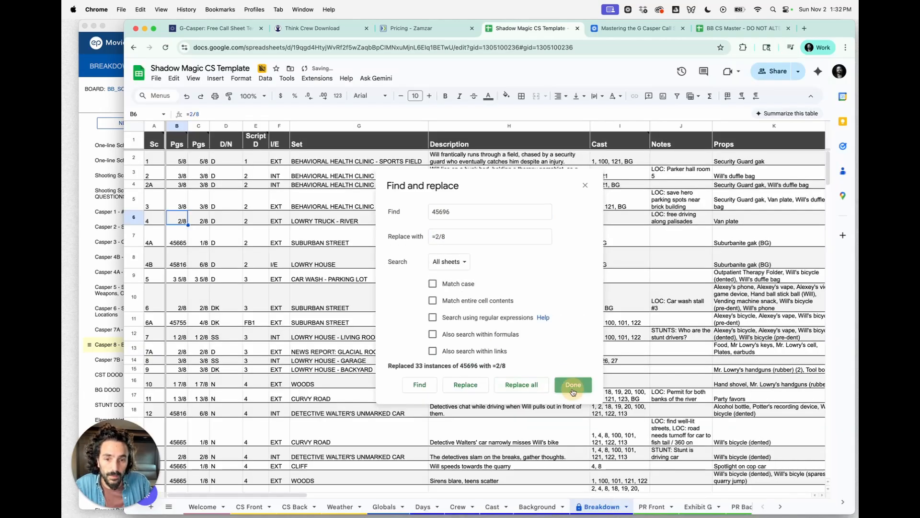
left_click(573, 391)
- Copy scene 4A's Pgs value 45665 and replace it everywhere with =1/8 across all sheets
left_click(182, 244)
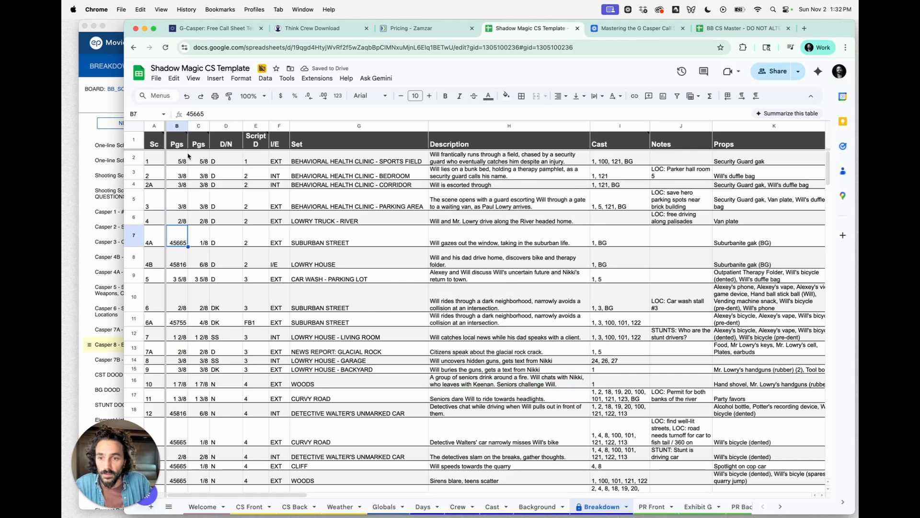
left_click(197, 114)
left_click(174, 78)
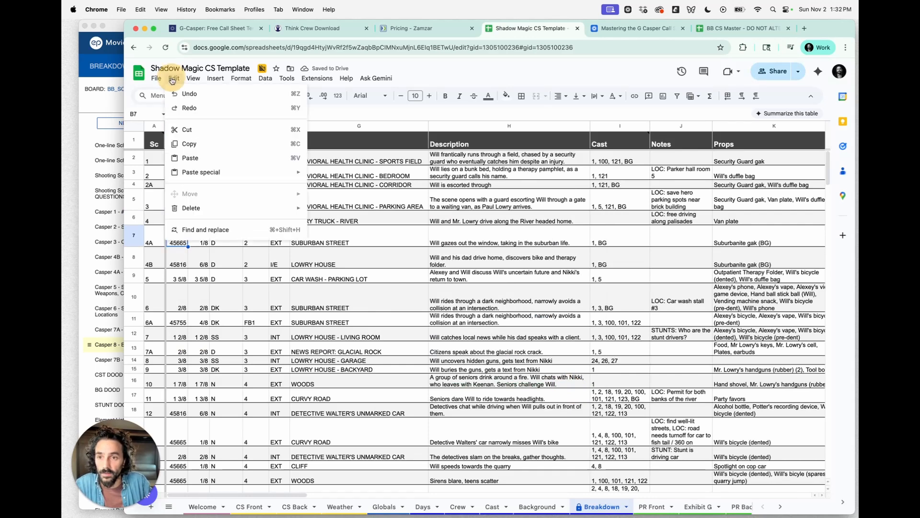
left_click(213, 228)
type("45665")
left_click(458, 236)
type("=1")
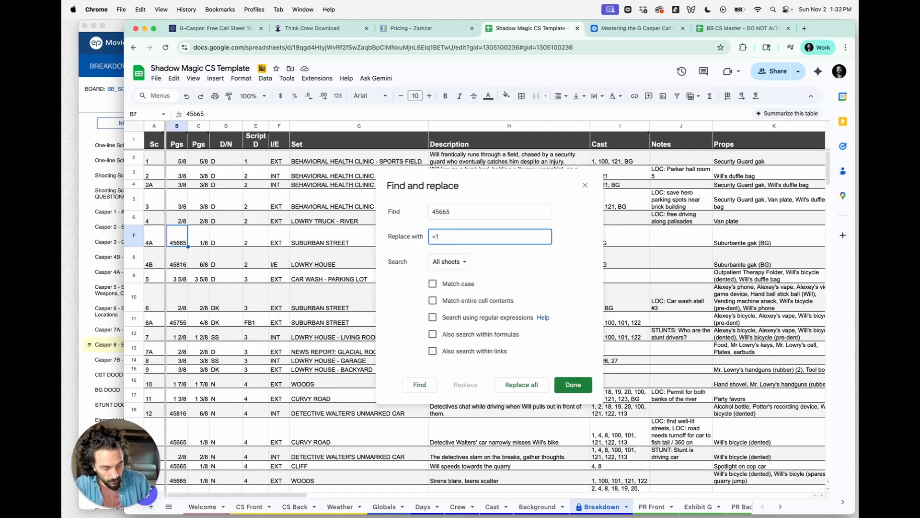
left_click(534, 385)
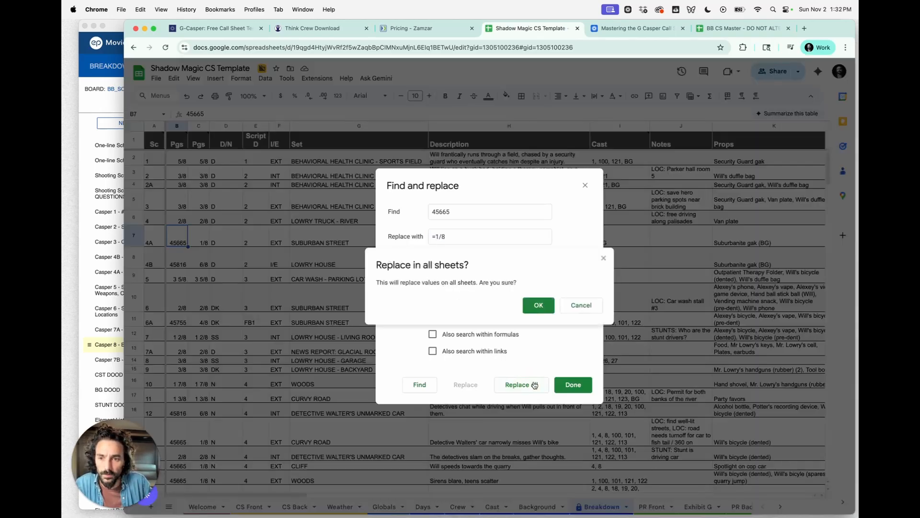
left_click(538, 306)
left_click(574, 385)
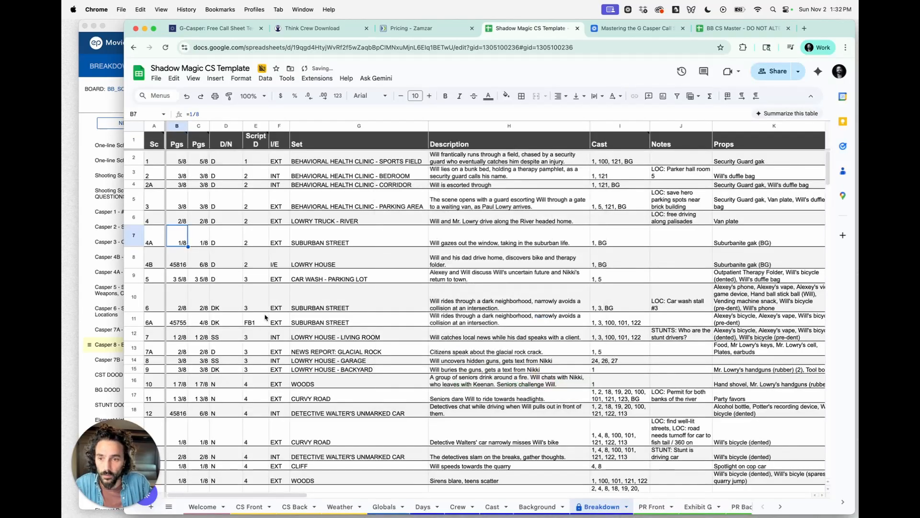
- Copy scene 4B's Pgs value 45816 and replace it everywhere with =6/8 across all sheets
left_click(178, 259)
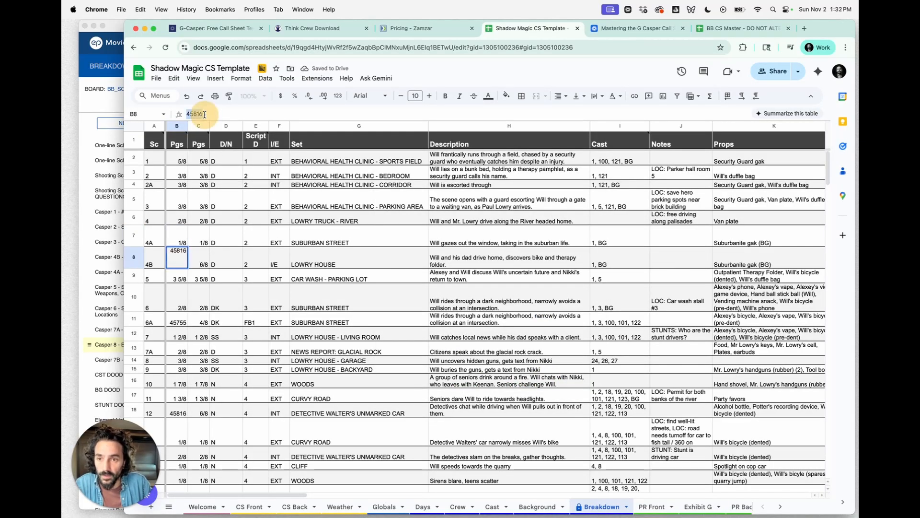
left_click(174, 78)
left_click(205, 230)
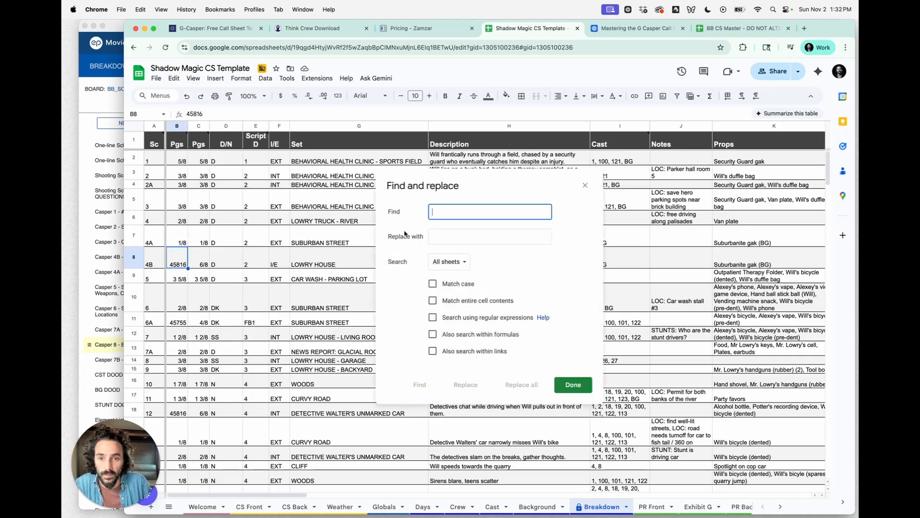
type("45816")
left_click(455, 235)
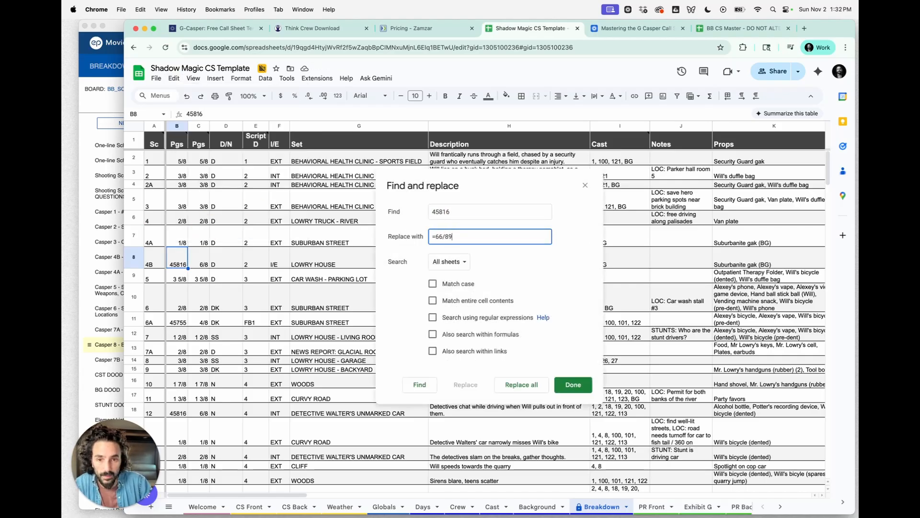
key("BackSpace")
key("BackSpace")
type("/")
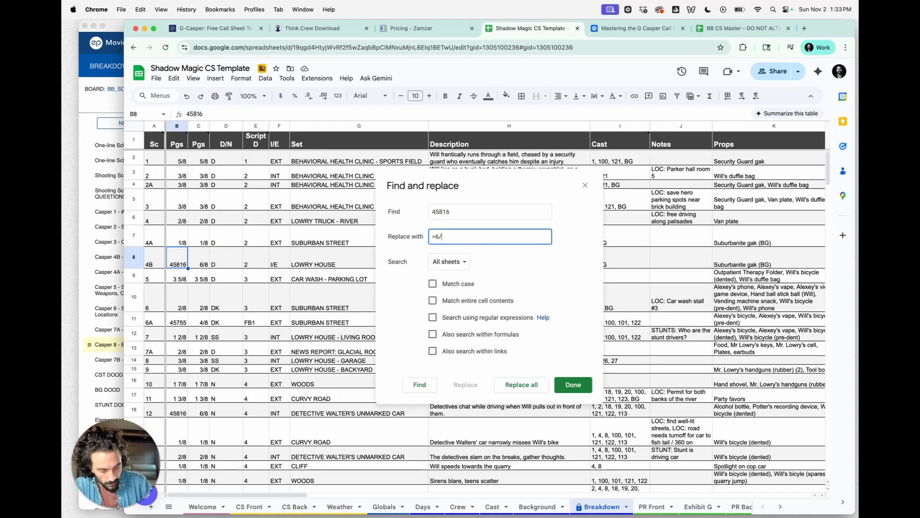
left_click(521, 385)
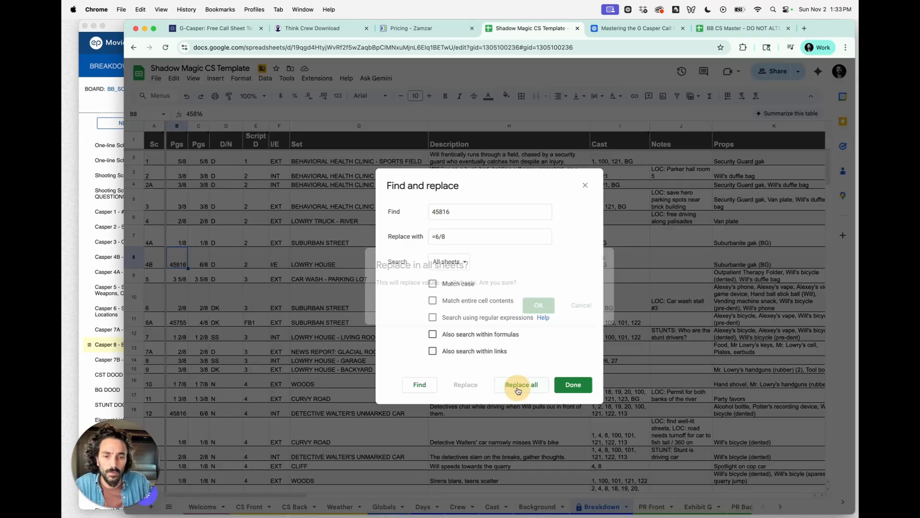
left_click(538, 304)
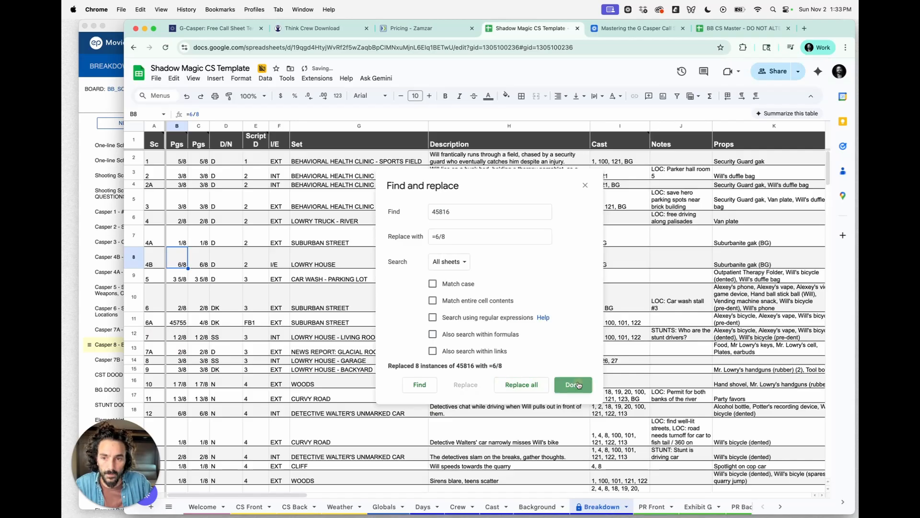
left_click(573, 384)
- Inspect the remaining Pgs values in the Breakdown sheet's columns B and C
key("Down")
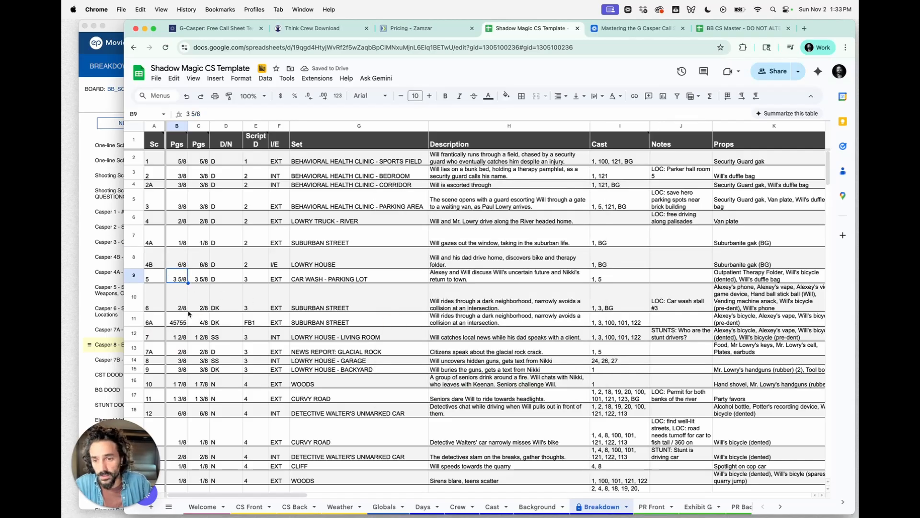
scroll(183, 306, "down", 1)
scroll(182, 307, "down", 1)
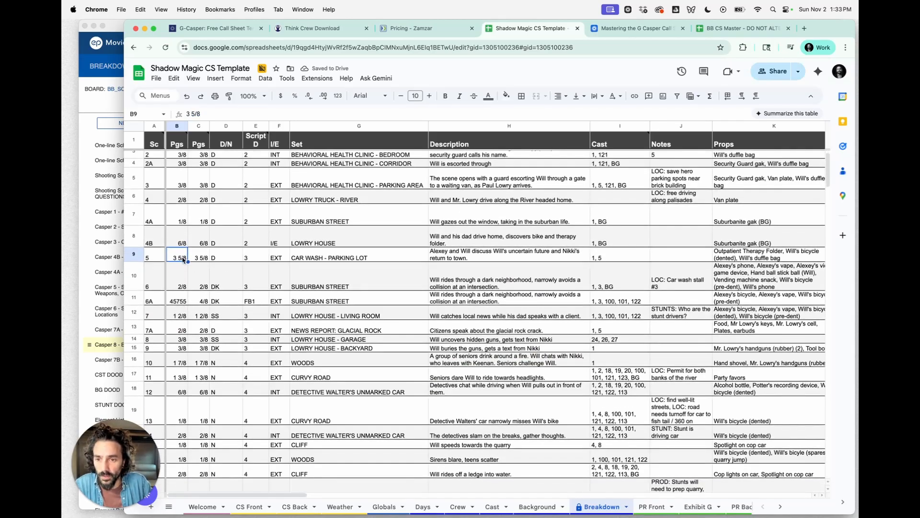
left_click(169, 264)
left_click(204, 260)
left_click(177, 255)
left_click(180, 299)
left_click(199, 298)
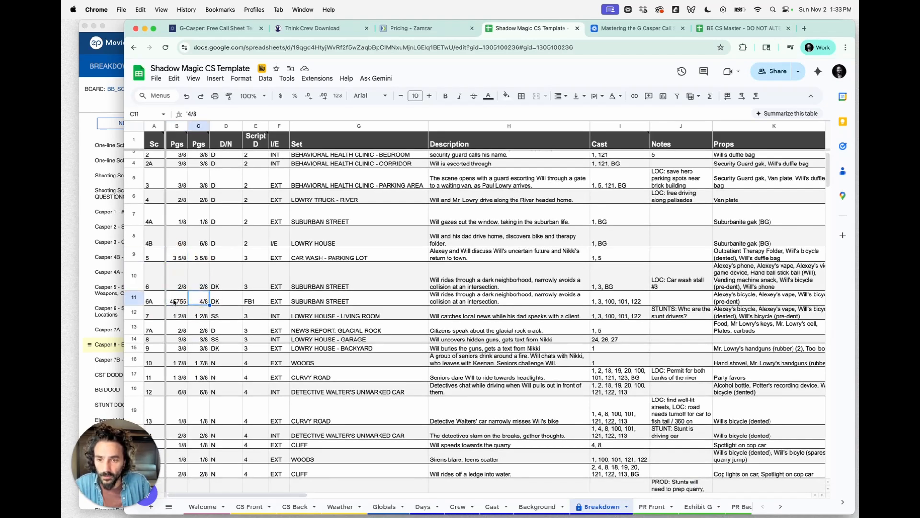
- Switch to the CS Front sheet and inspect each scene's pages cell and the total pages
left_click(249, 507)
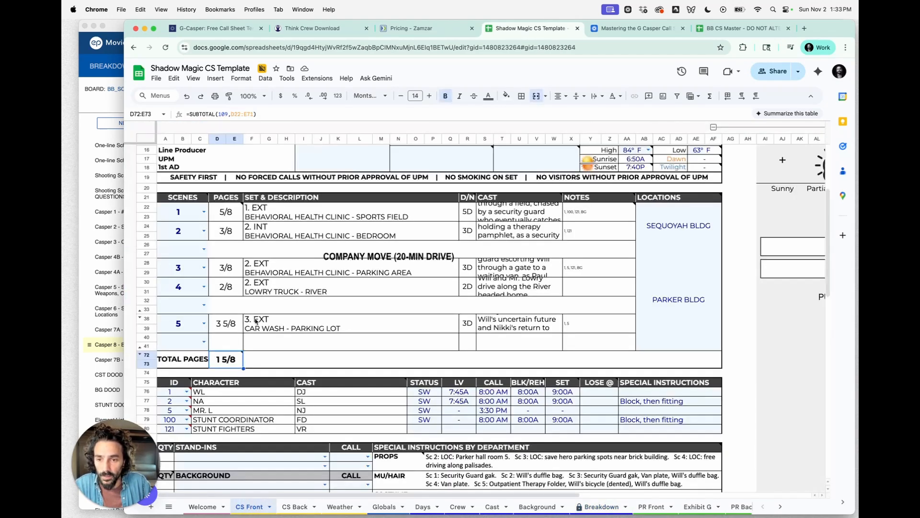
left_click(232, 217)
left_click(232, 232, "shift")
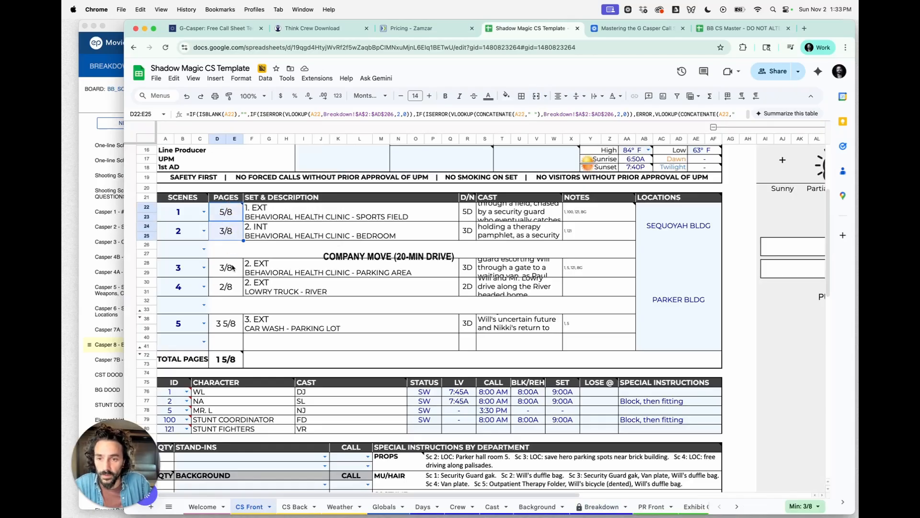
left_click(232, 267)
left_click(234, 288, "shift")
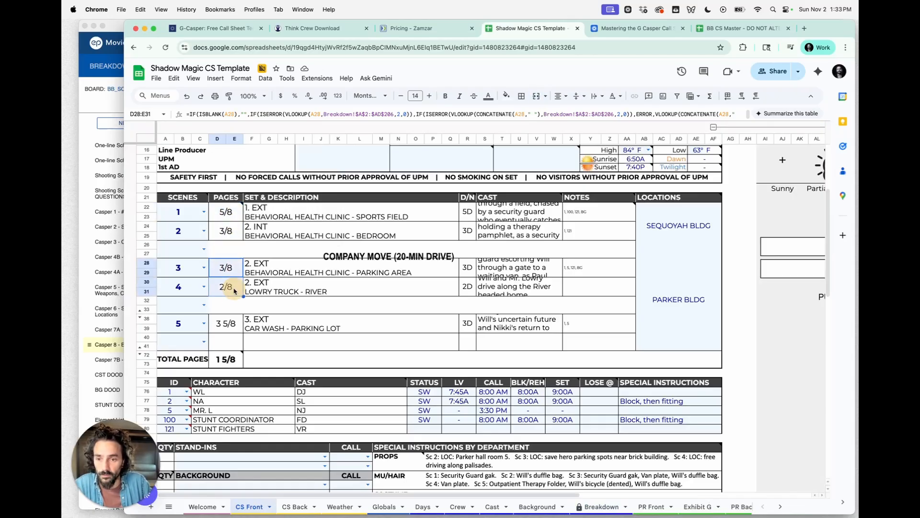
left_click(234, 327, "shift")
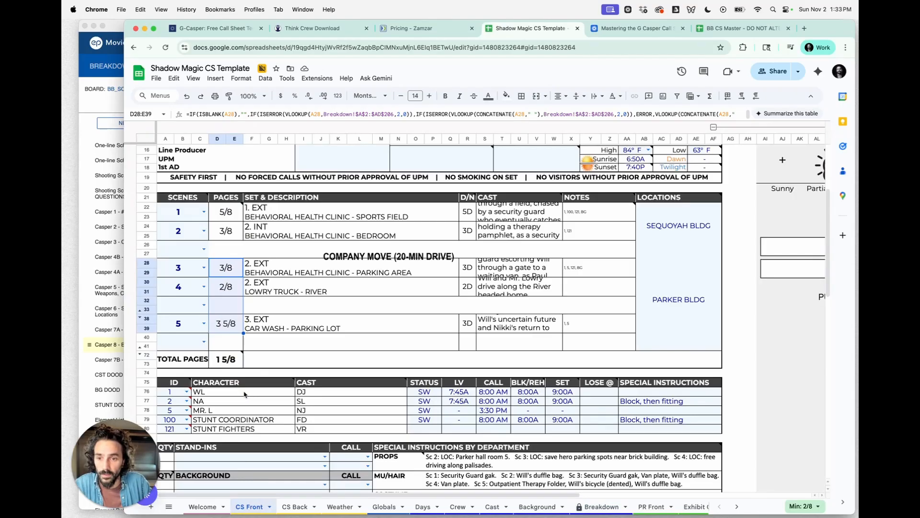
left_click(221, 321)
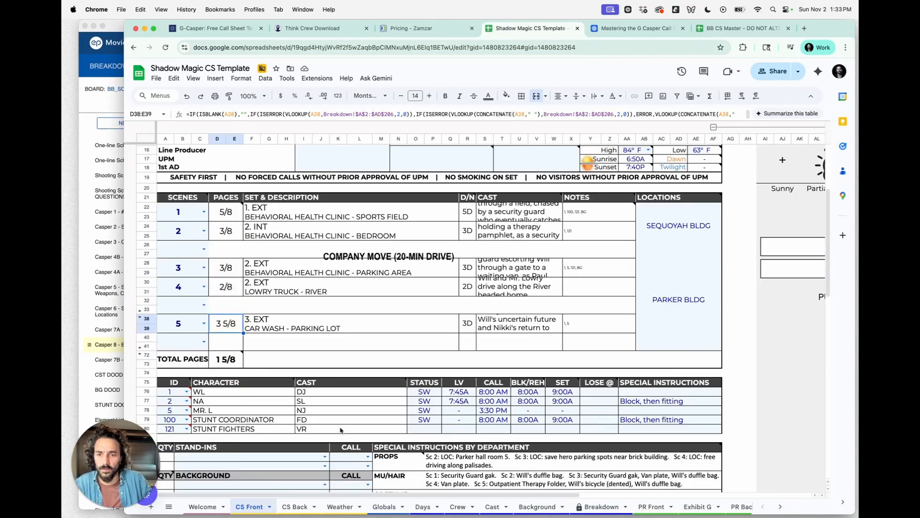
- Return to the Breakdown sheet and compare the Pgs cells of scene 5 and neighbouring scenes
left_click(589, 507)
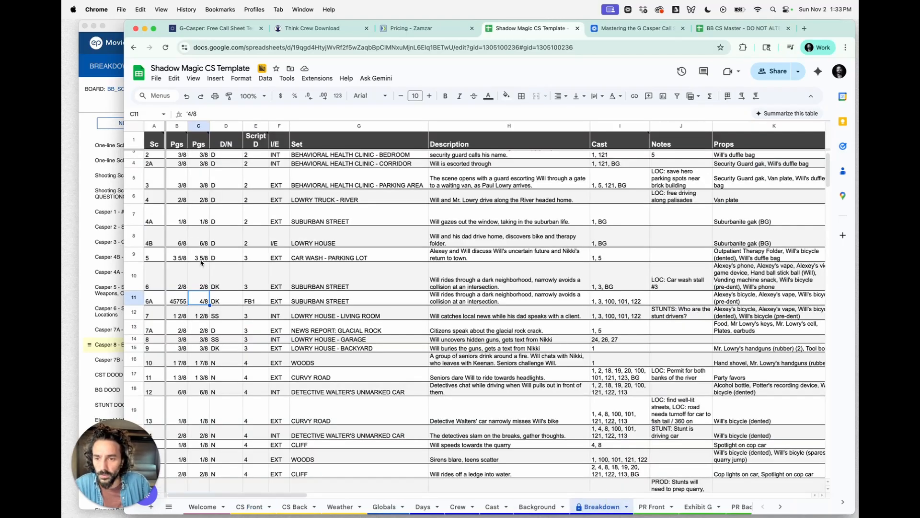
left_click(176, 259)
left_click(196, 259)
left_click(177, 258)
left_click(196, 257)
left_click(177, 258)
left_click(210, 179)
left_click(178, 181)
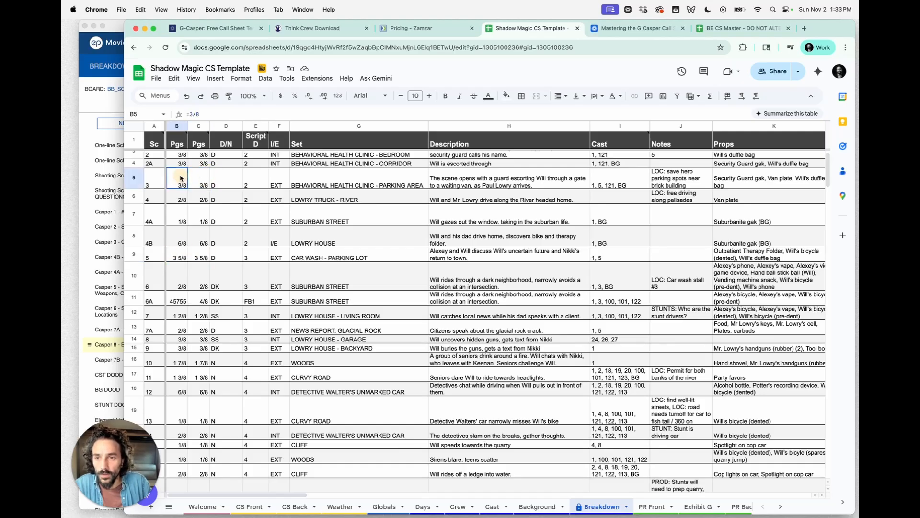
left_click(178, 258)
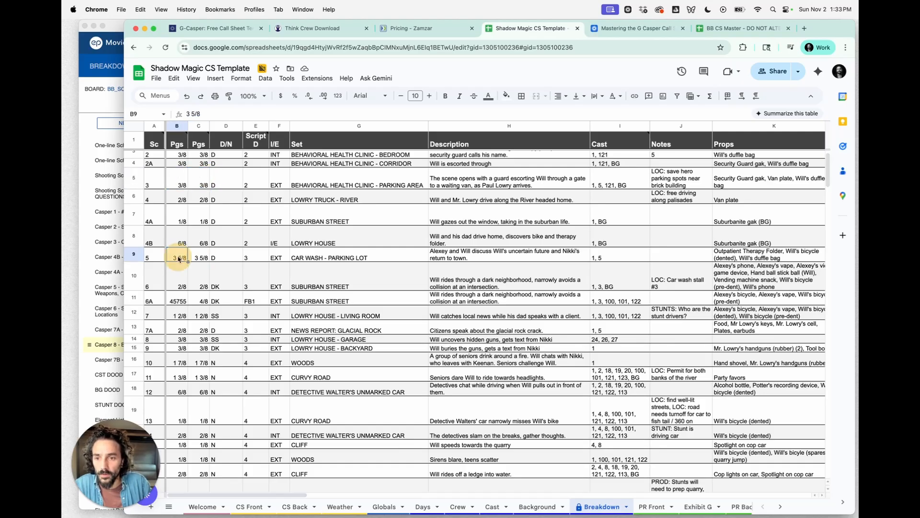
- Apply strikethrough to the whole second Pgs column C
left_click(202, 126)
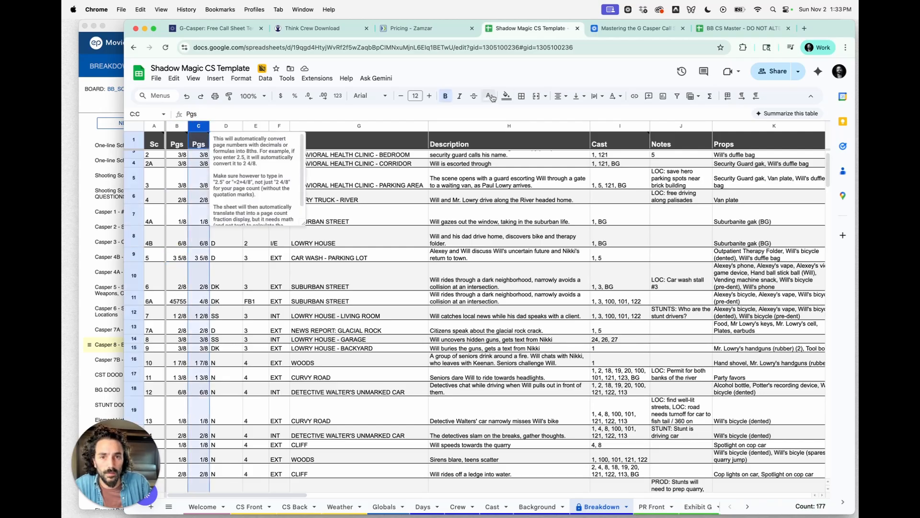
left_click(473, 95)
left_click(389, 295)
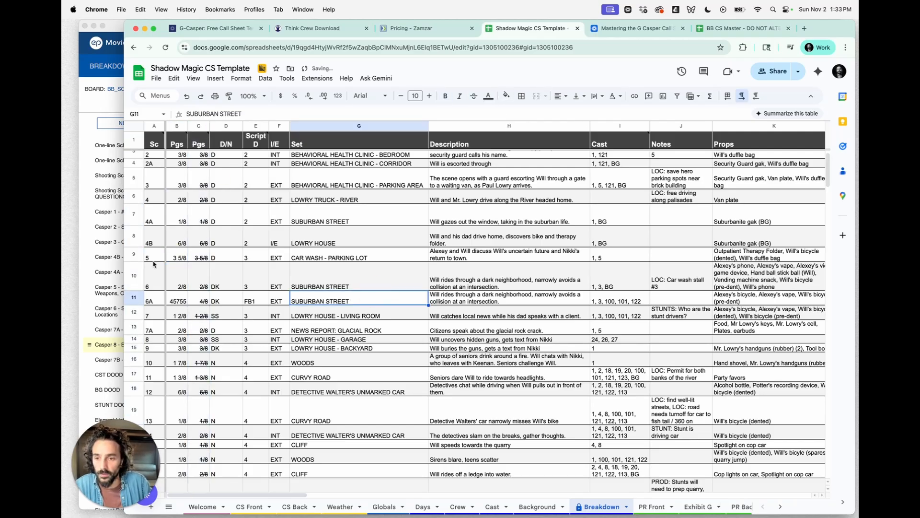
- Replace scene 5's Pgs value with the formula =3+5/8
left_click(176, 255)
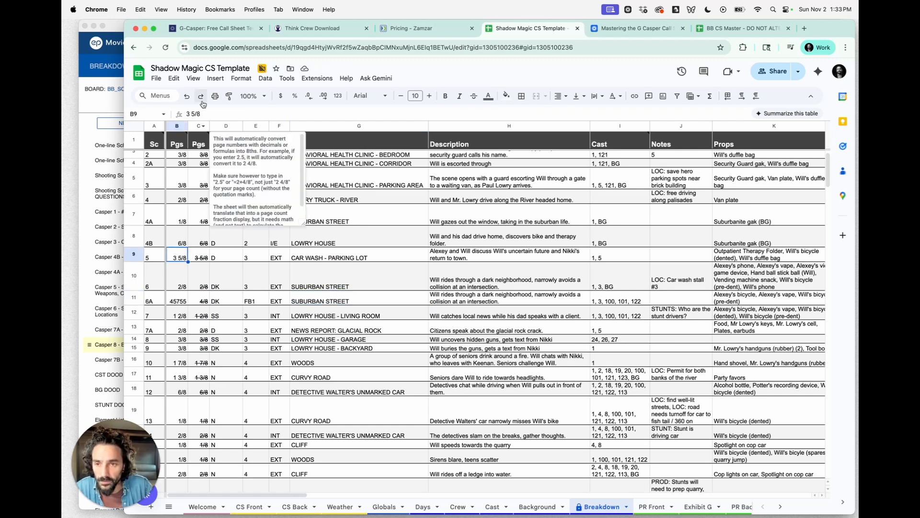
mouse_move(176, 142)
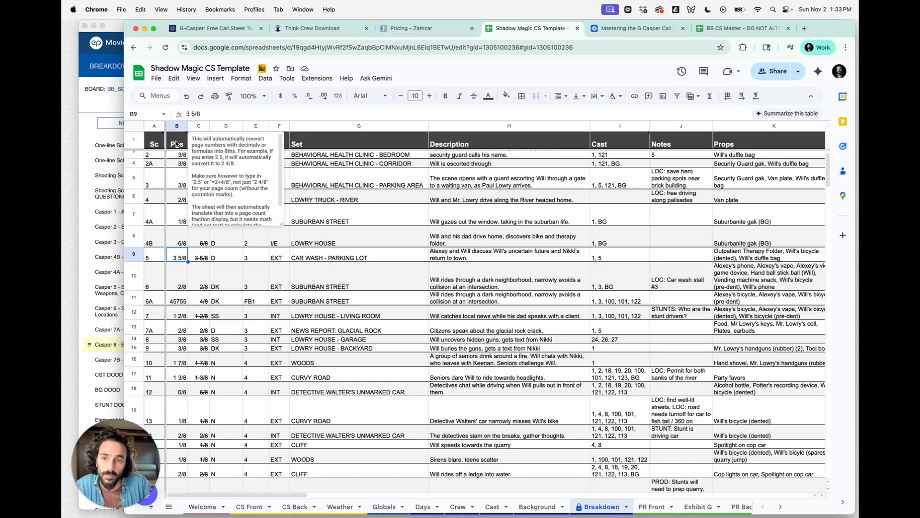
triple_click(192, 112)
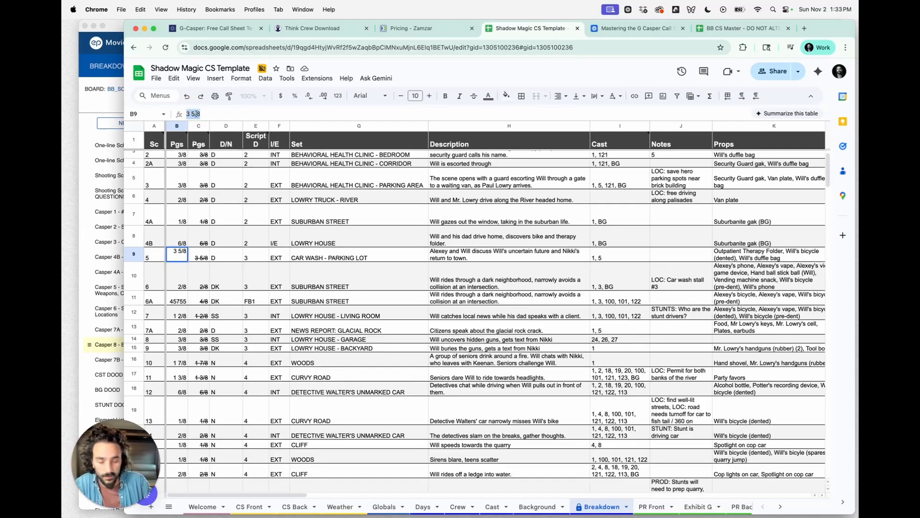
type("=3+5/8")
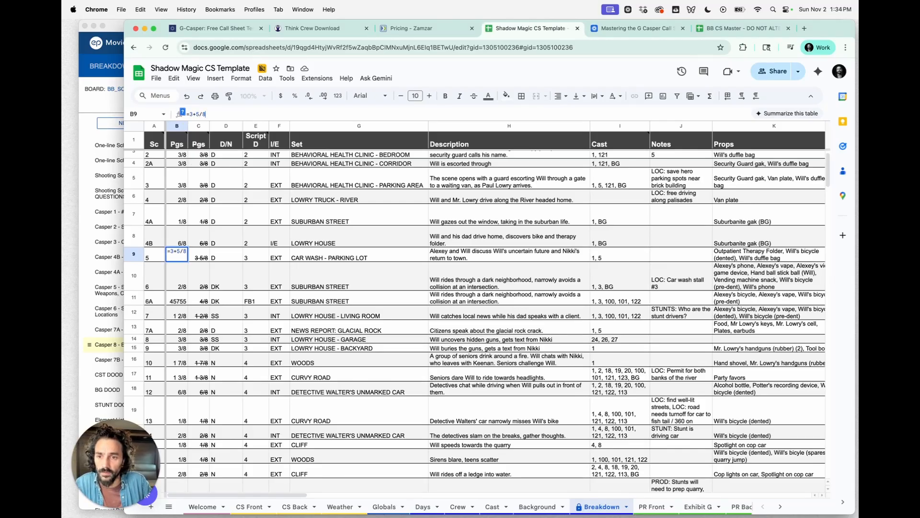
key("Return")
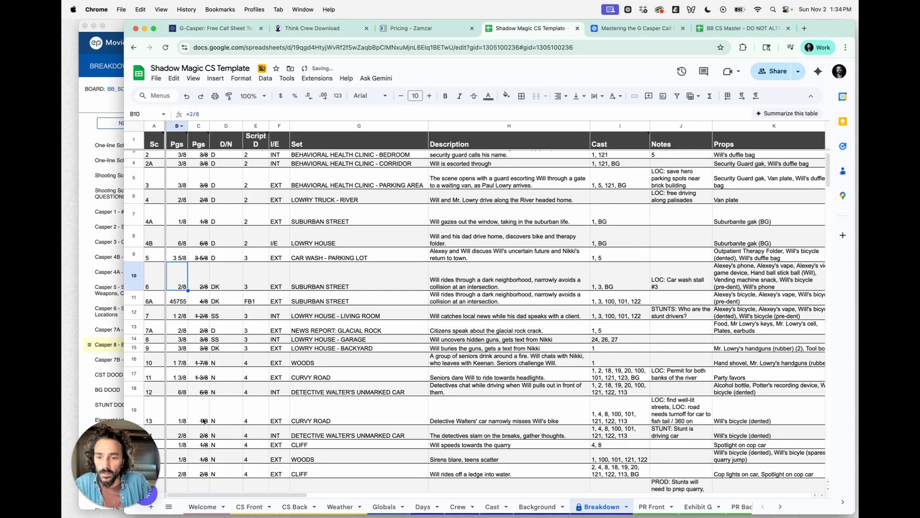
- Switch to the CS Front sheet and check the total pages and the scene cast cells
left_click(247, 507)
left_click(225, 359)
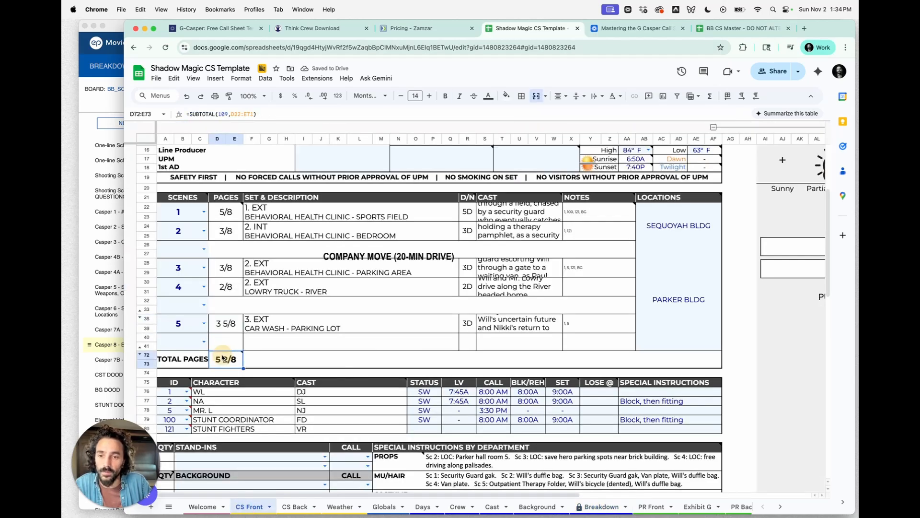
left_click(398, 310)
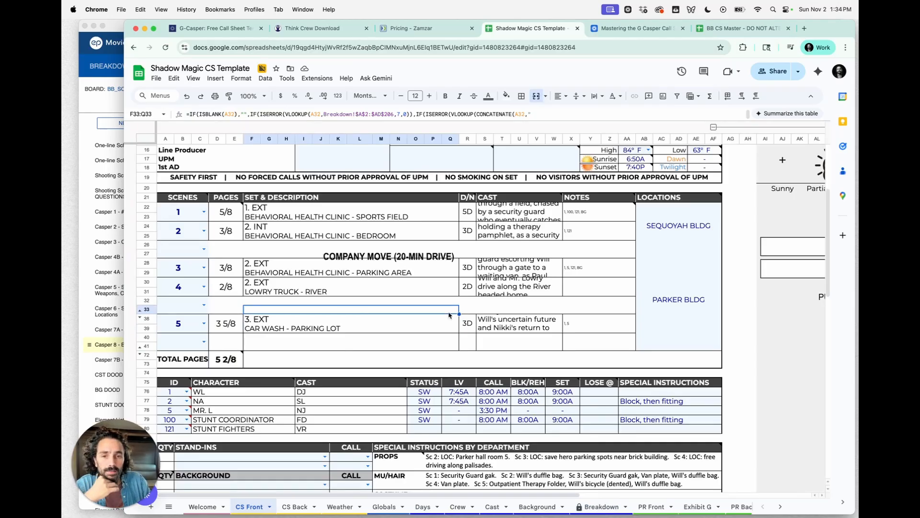
left_click_drag(496, 232, 508, 344)
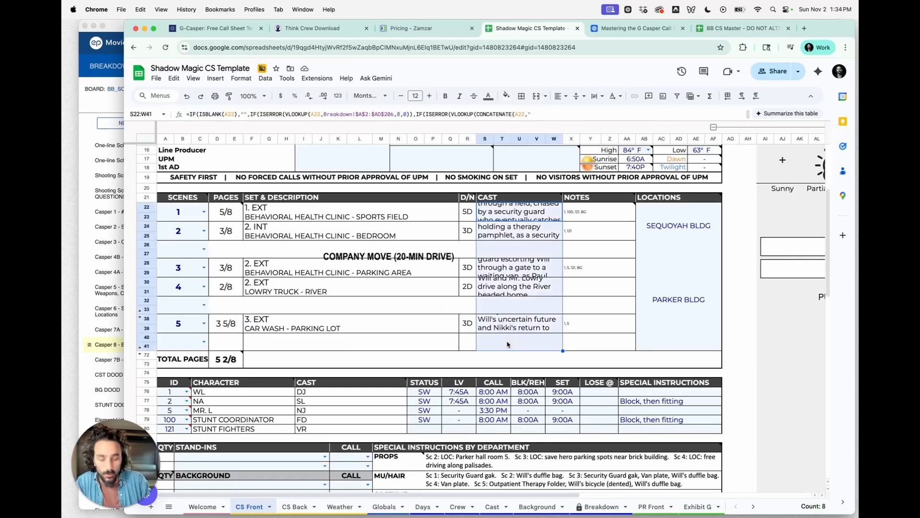
- Reduce the font size of the selected scene cast cells to 8
key("super+shift+comma")
key("super+shift+comma")
key("super+shift+comma")
key("super+shift+comma")
scroll(508, 344, "up", 1)
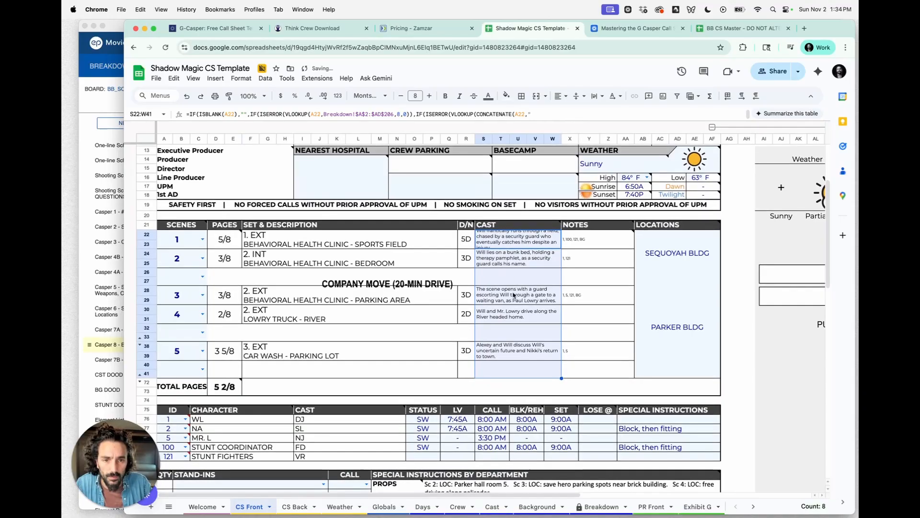
- Delete the struck-through second Pgs column C from the Breakdown sheet and return to the CS Front sheet
left_click(517, 259)
left_click(565, 247)
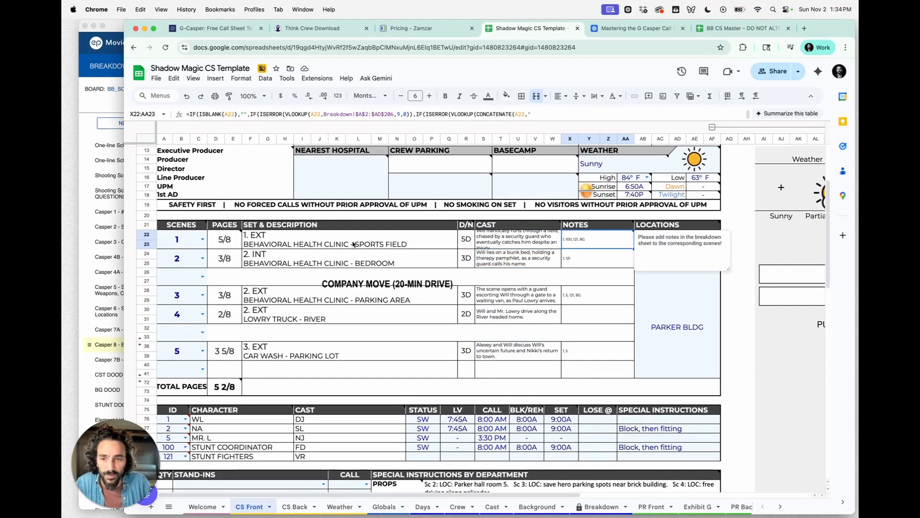
left_click(271, 235)
left_click(273, 244)
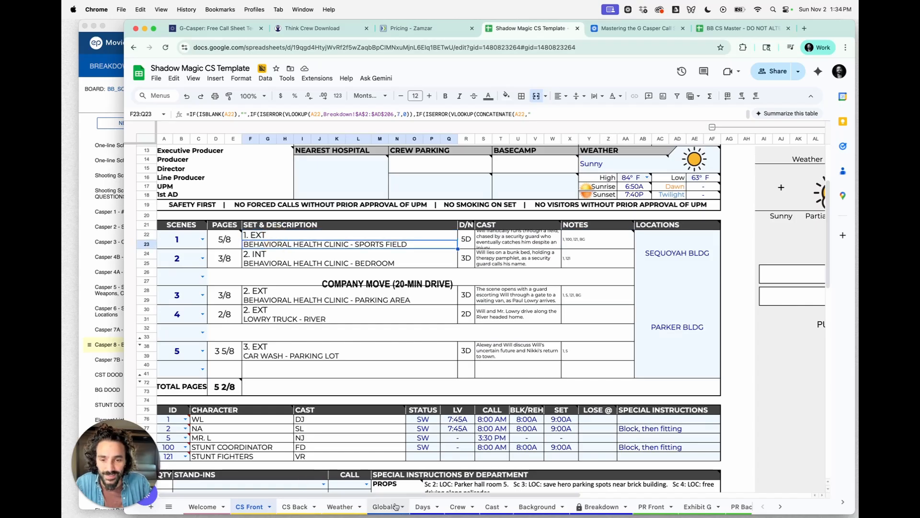
left_click(600, 506)
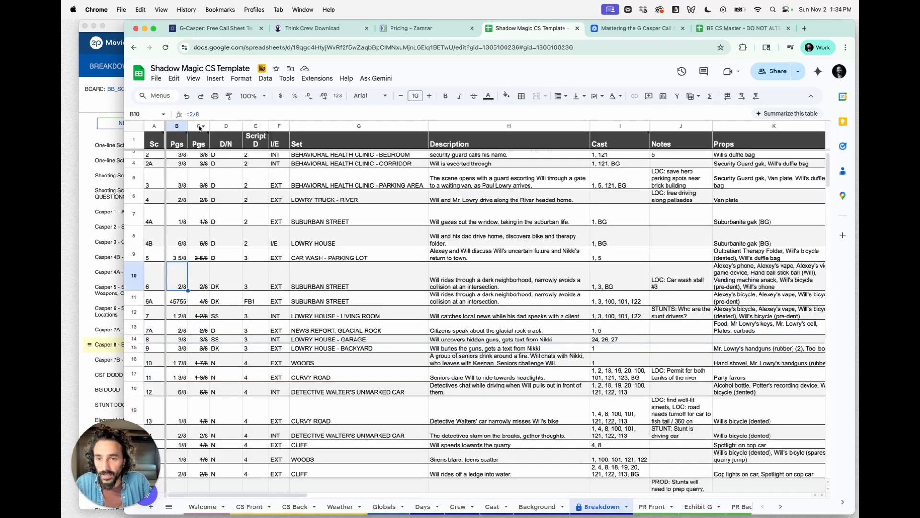
left_click(199, 128)
right_click(199, 128)
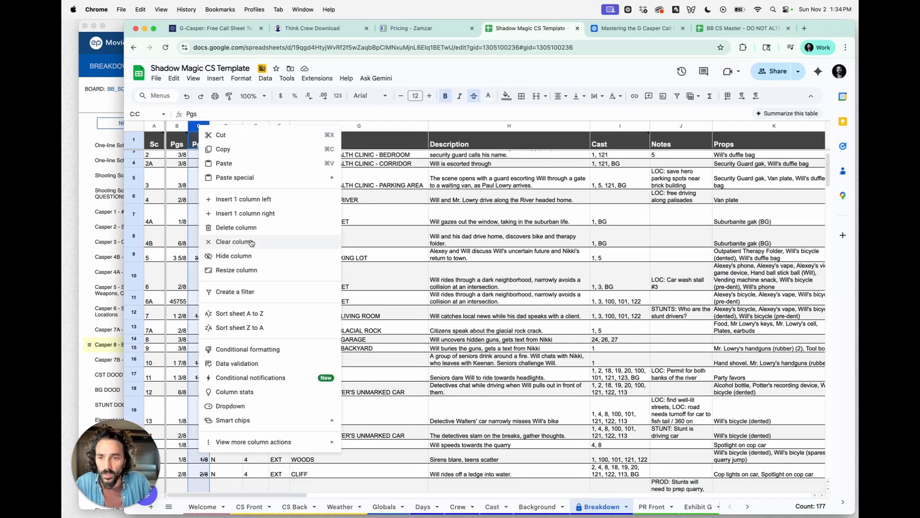
left_click(237, 227)
left_click(244, 507)
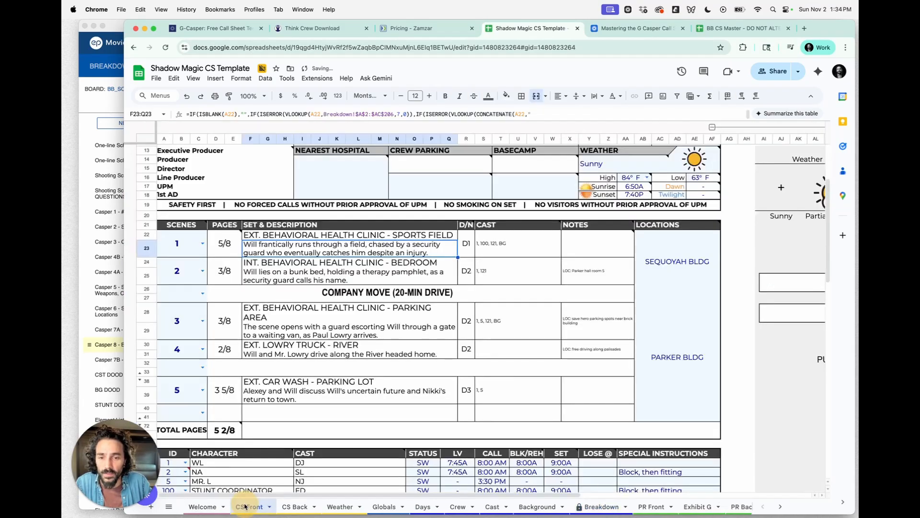
- Select the scene cast cells, set their font size to 10 and make them bold
left_click(508, 253)
left_click(507, 391)
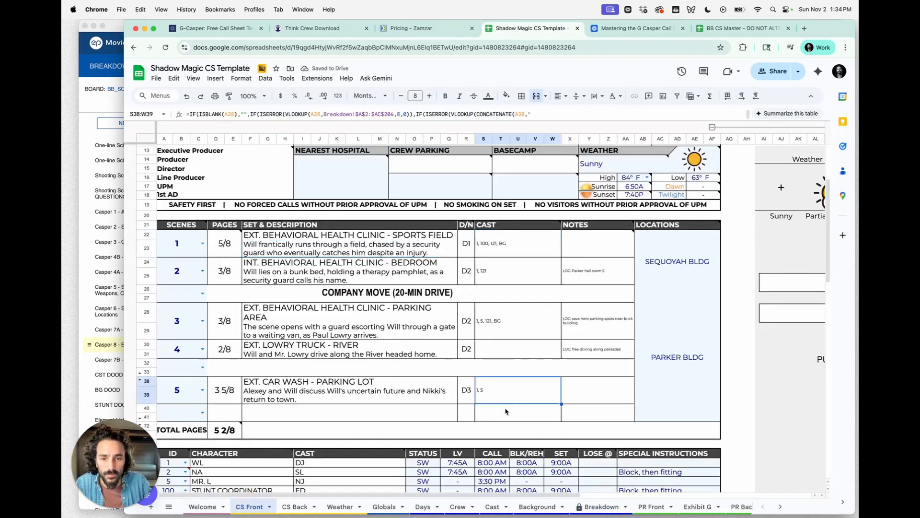
left_click(509, 242)
left_click(509, 408, "shift")
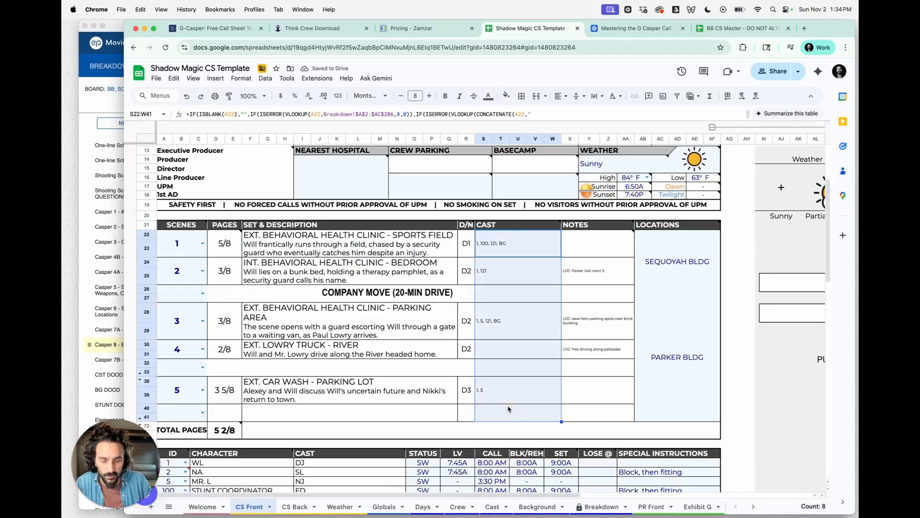
key("super+shift+period")
key("super+shift+period")
key("super+b")
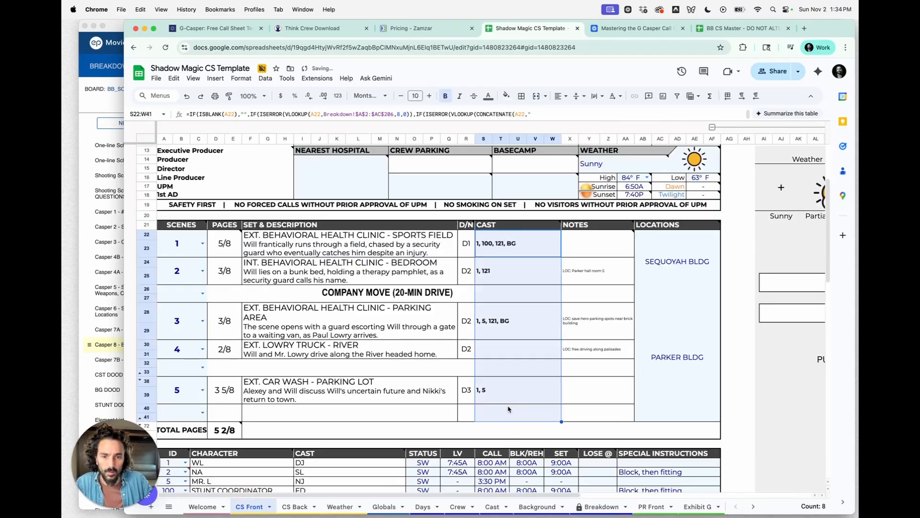
left_click(509, 408)
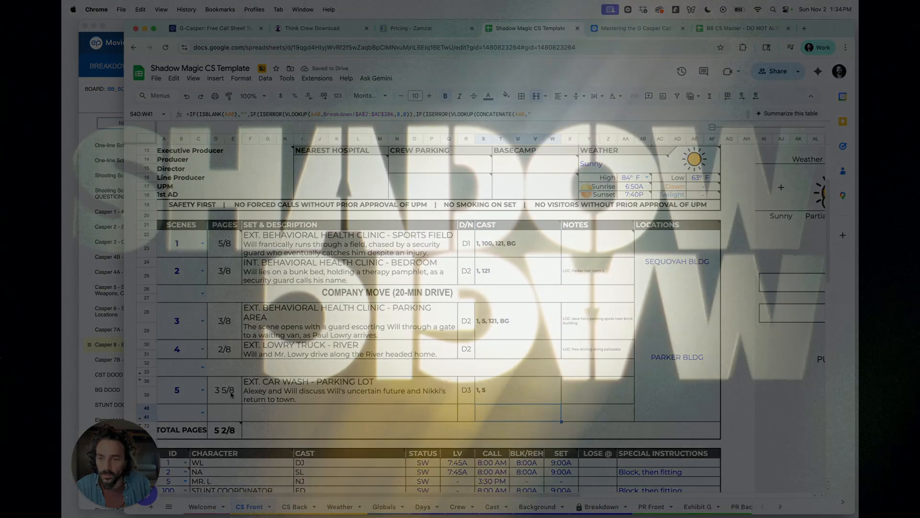